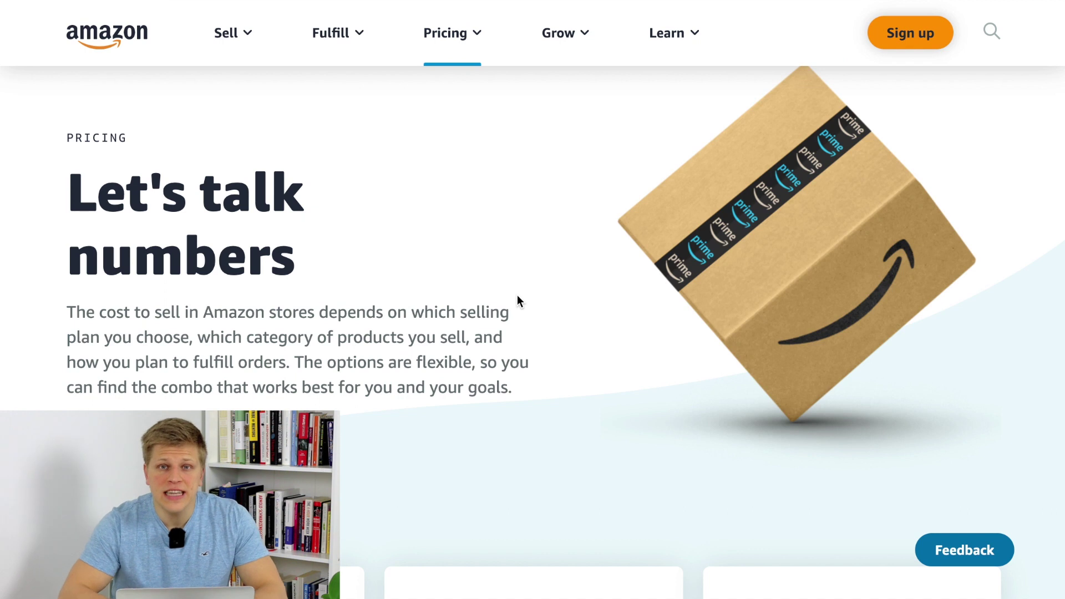
# Examine the selling fees and the Individual and Professional plans on the Amazon pricing page
pyautogui.scroll(-2, 517, 298)
pyautogui.scroll(-6, 517, 297)
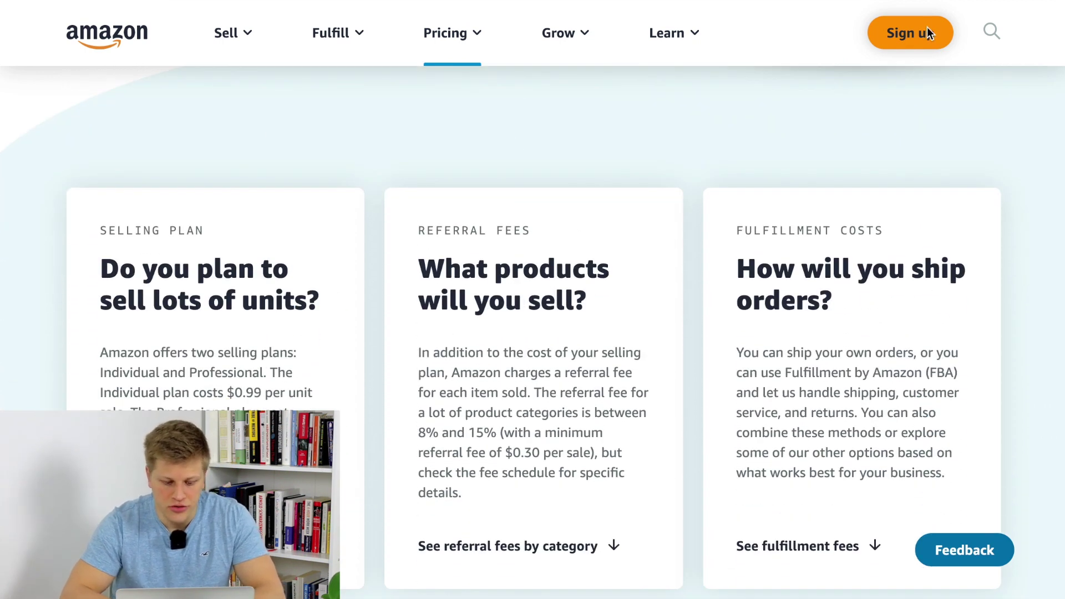
pyautogui.scroll(-2, 652, 355)
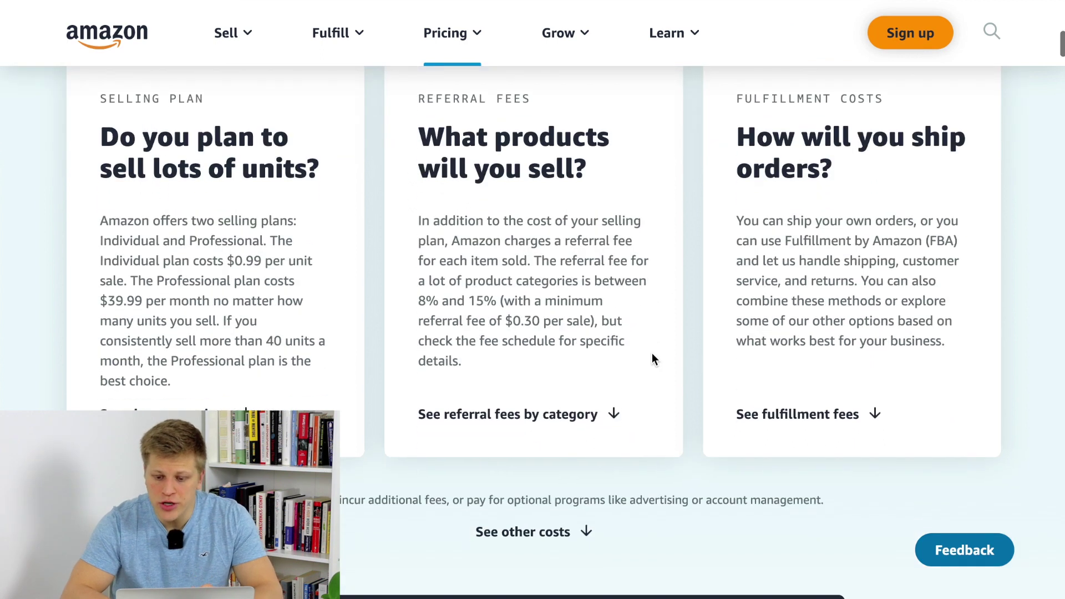
pyautogui.scroll(-5, 653, 356)
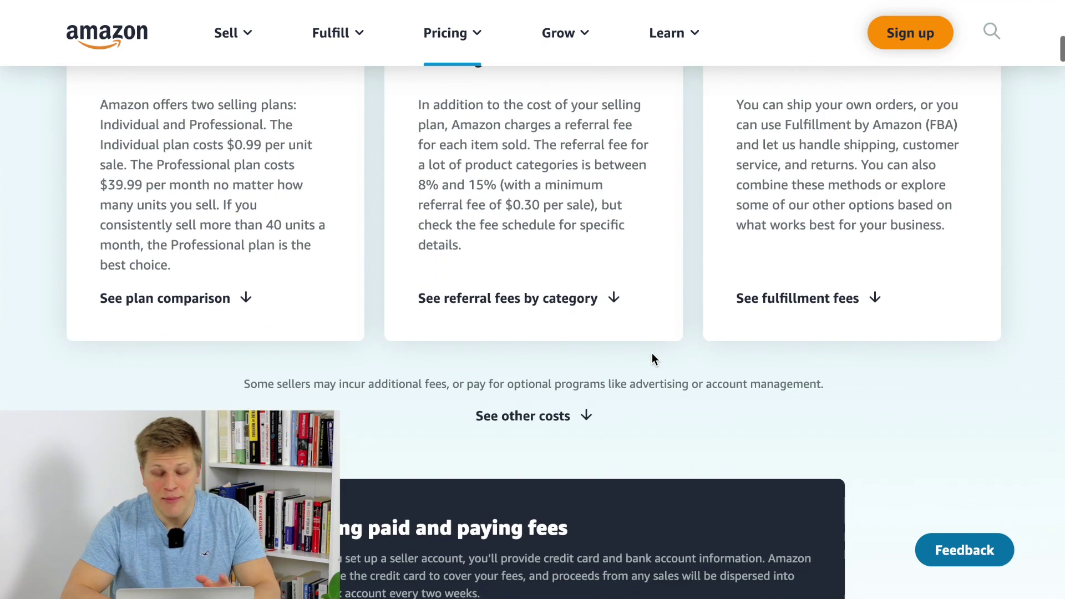
pyautogui.scroll(-1, 652, 353)
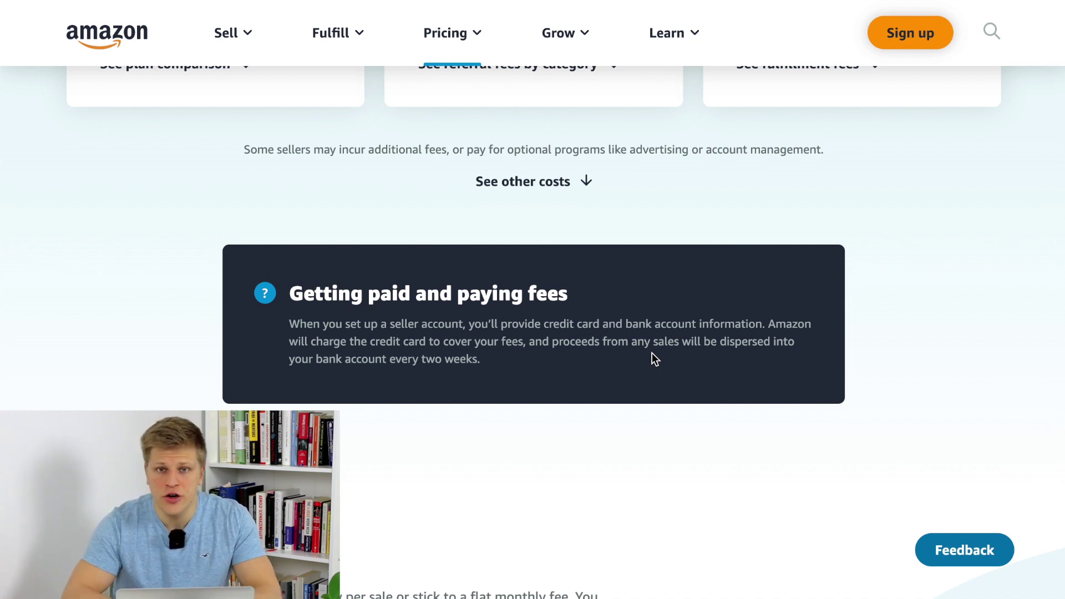
pyautogui.scroll(-8, 652, 355)
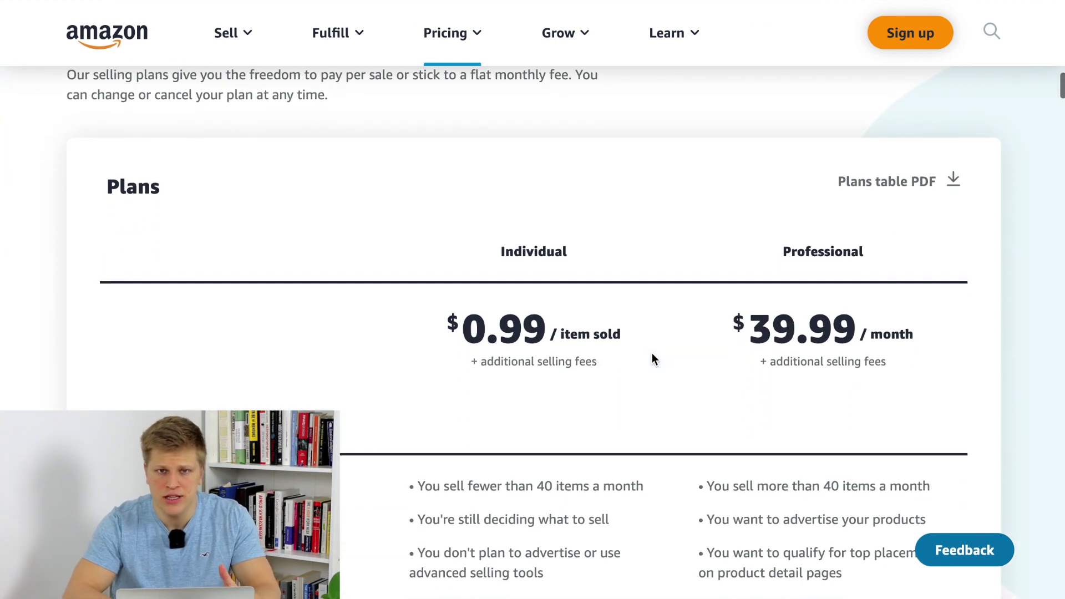
pyautogui.scroll(-1, 652, 354)
pyautogui.scroll(1, 651, 358)
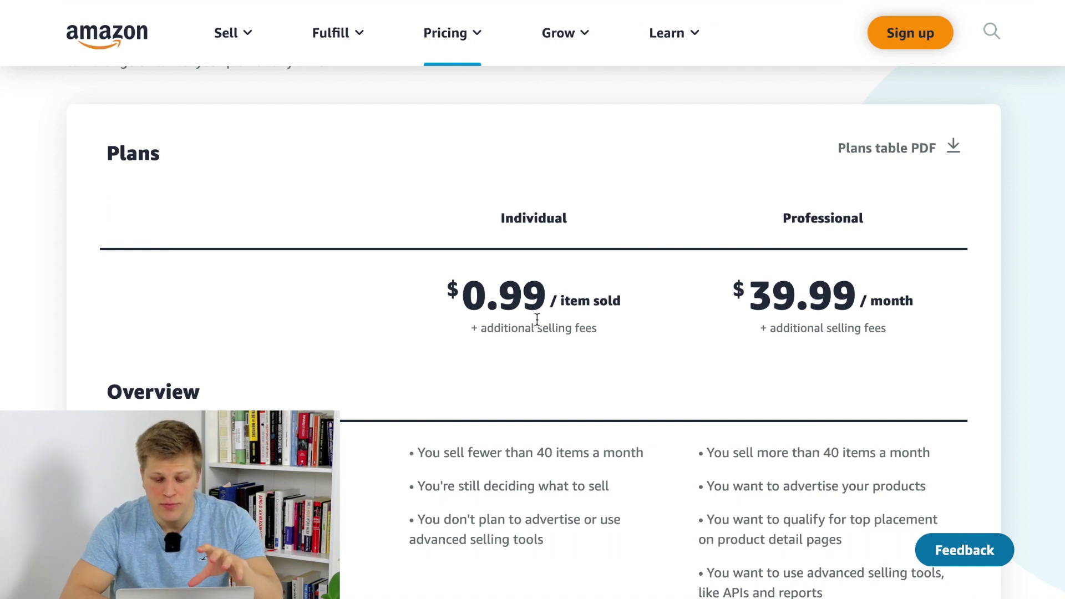
# Compare the Individual and Professional plan prices and the Professional plan's monthly item threshold in the plans table
pyautogui.moveTo(824, 453); pyautogui.dragTo(943, 461)
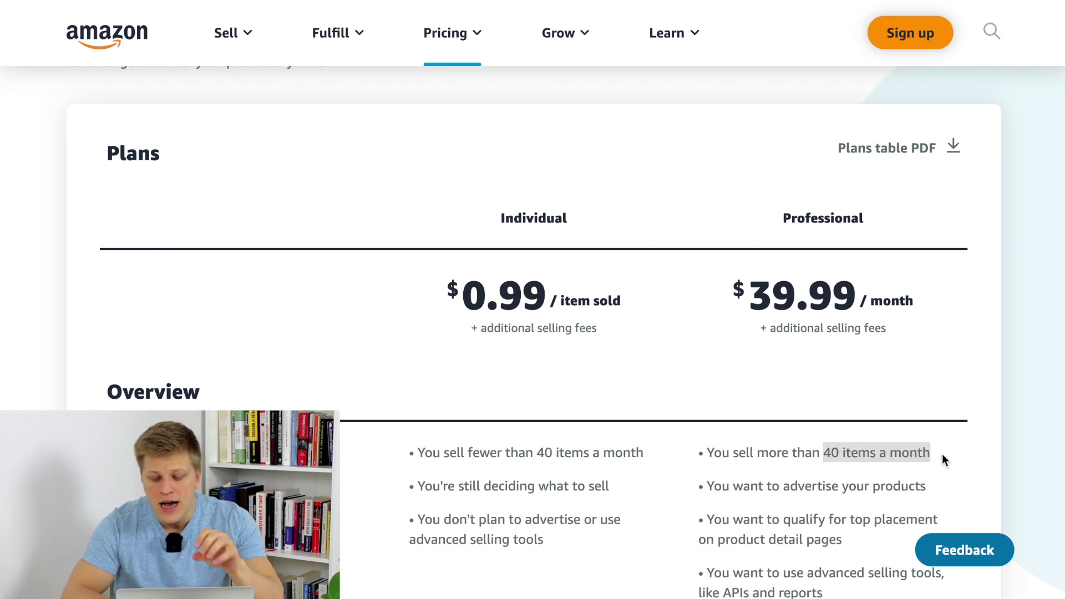
pyautogui.click(743, 295)
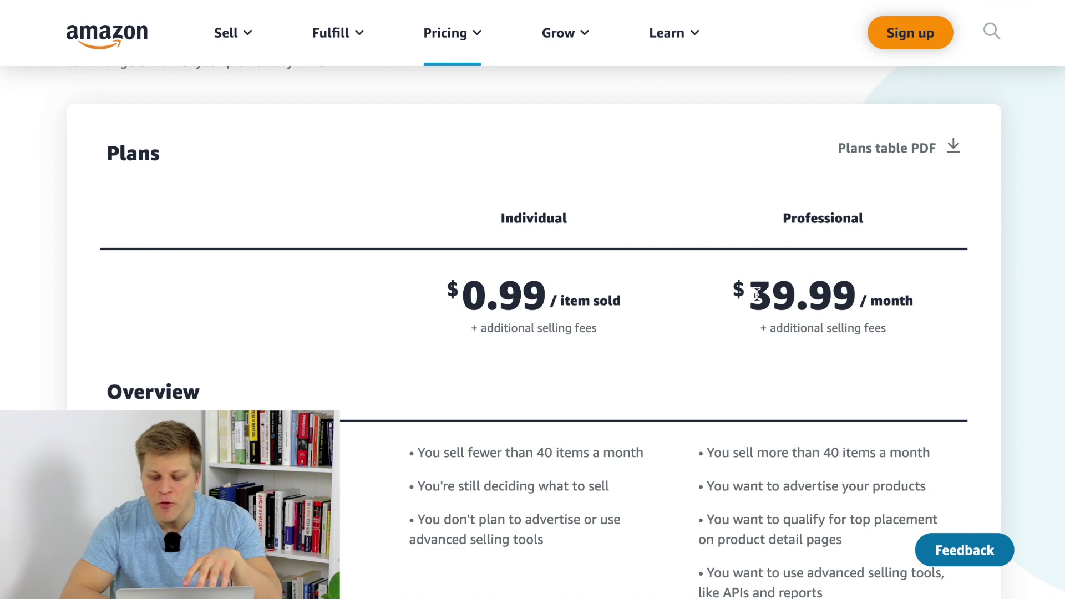
pyautogui.moveTo(757, 294); pyautogui.dragTo(860, 301)
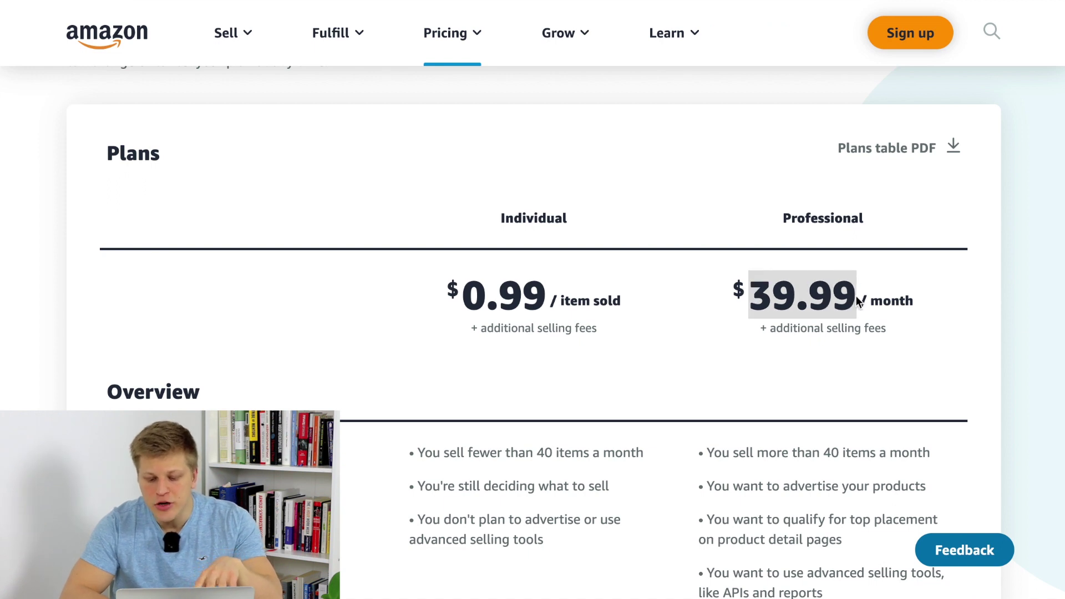
pyautogui.moveTo(465, 294); pyautogui.dragTo(552, 299)
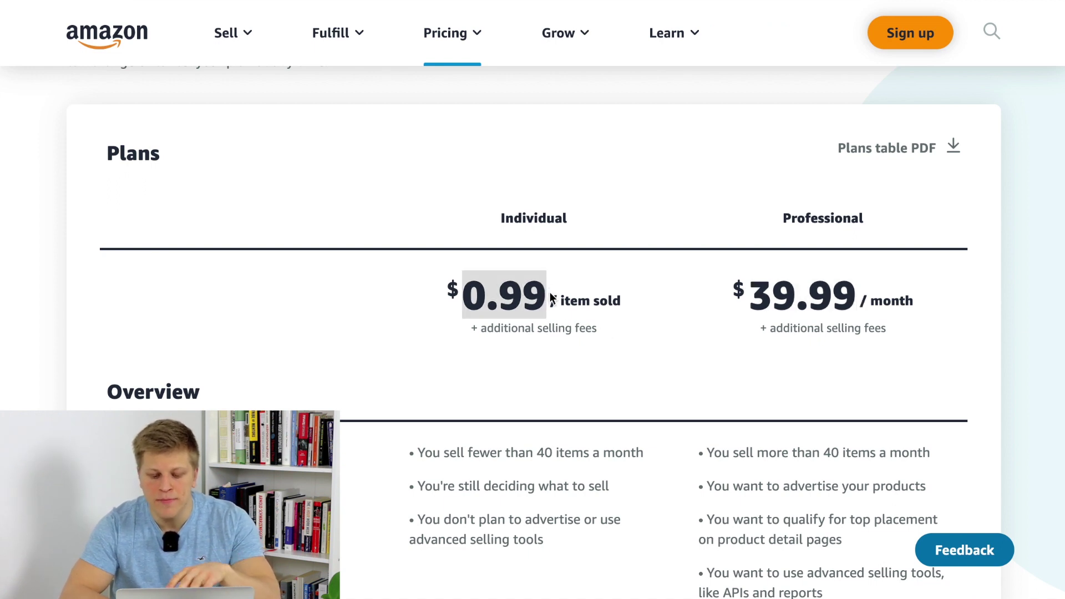
pyautogui.click(552, 293)
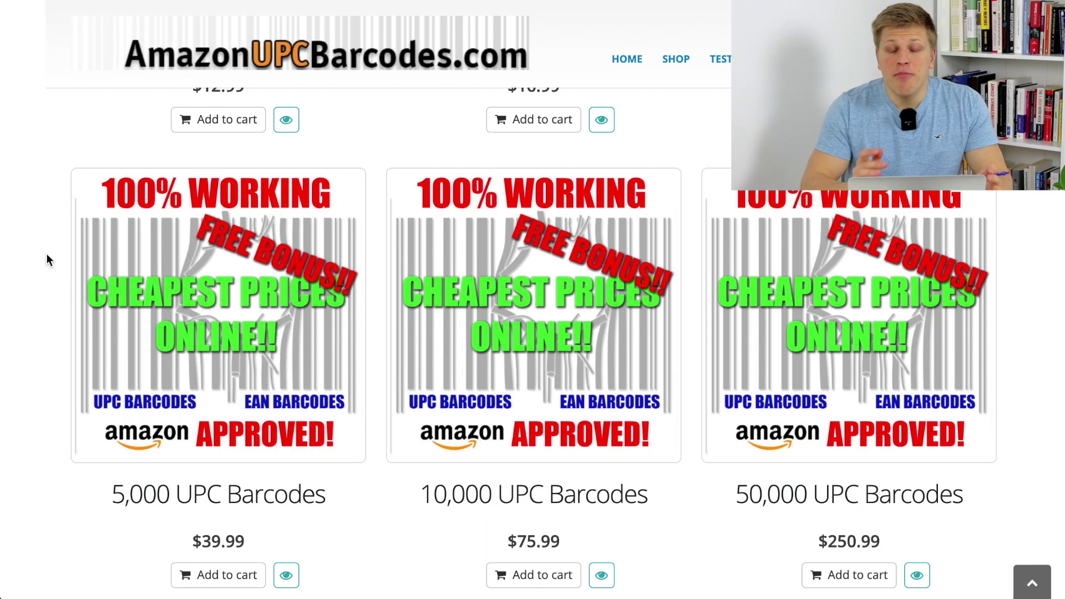
# Look over the UPC barcode packages on AmazonUPCBarcodes.com, and read the barcode purchase order email and its attachments in Gmail
pyautogui.scroll(-2, 47, 260)
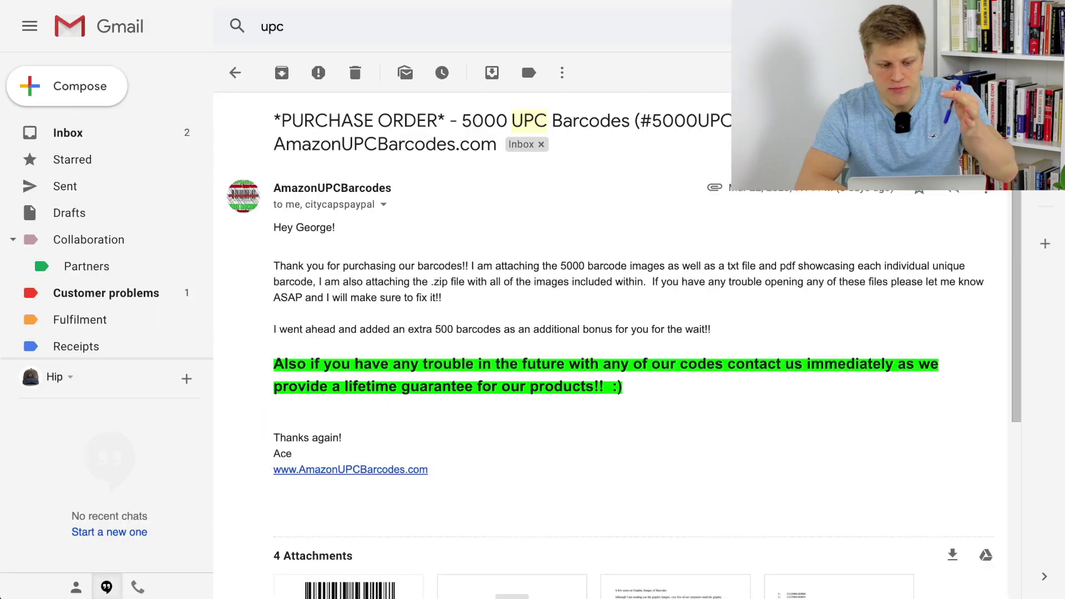
pyautogui.scroll(-1, 391, 149)
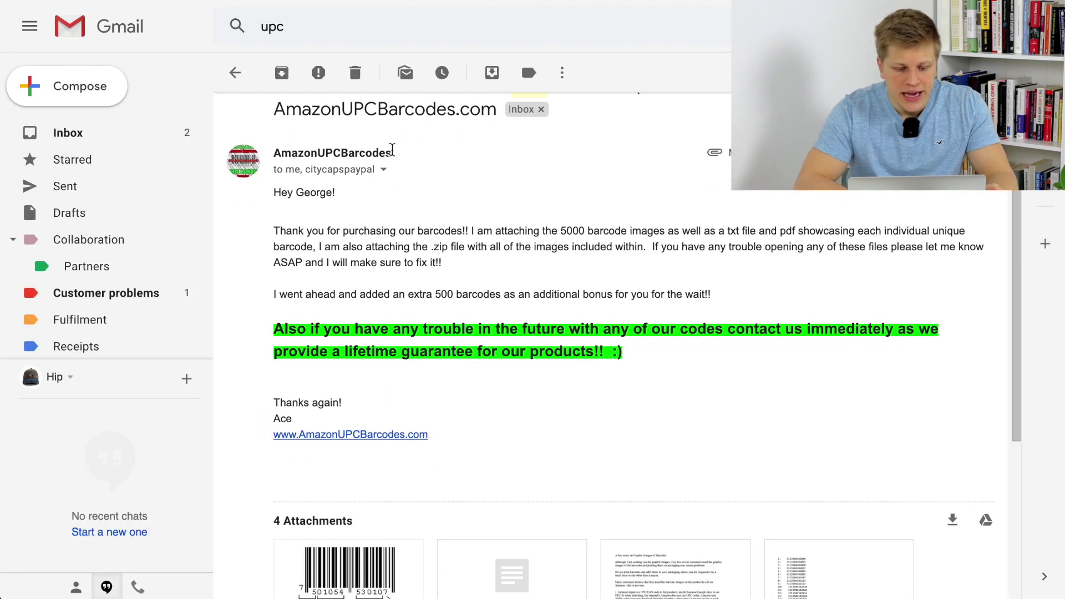
pyautogui.scroll(1, 391, 148)
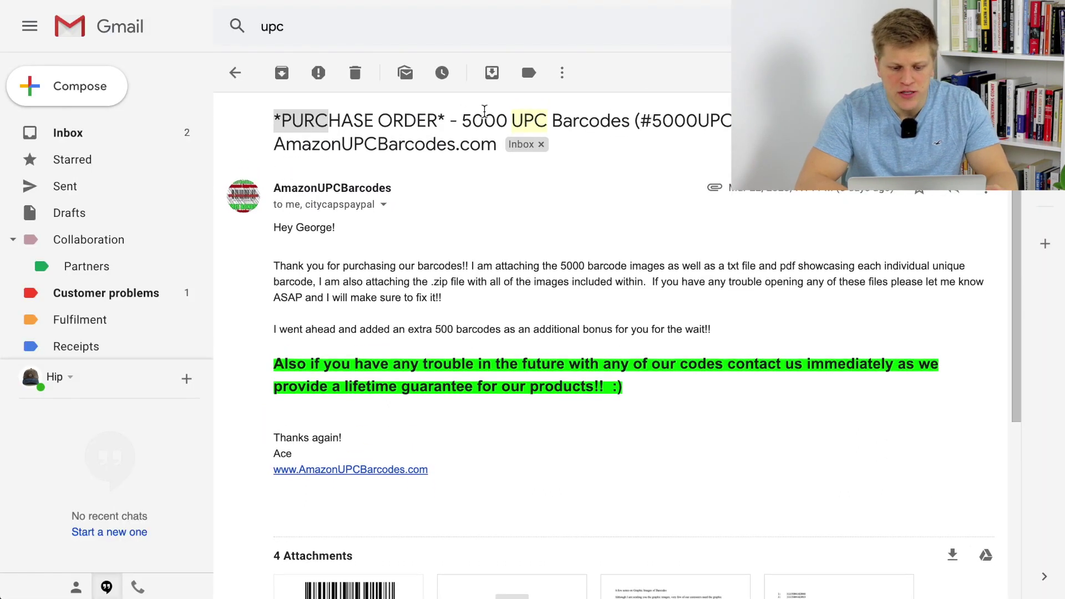
pyautogui.scroll(-2, 551, 128)
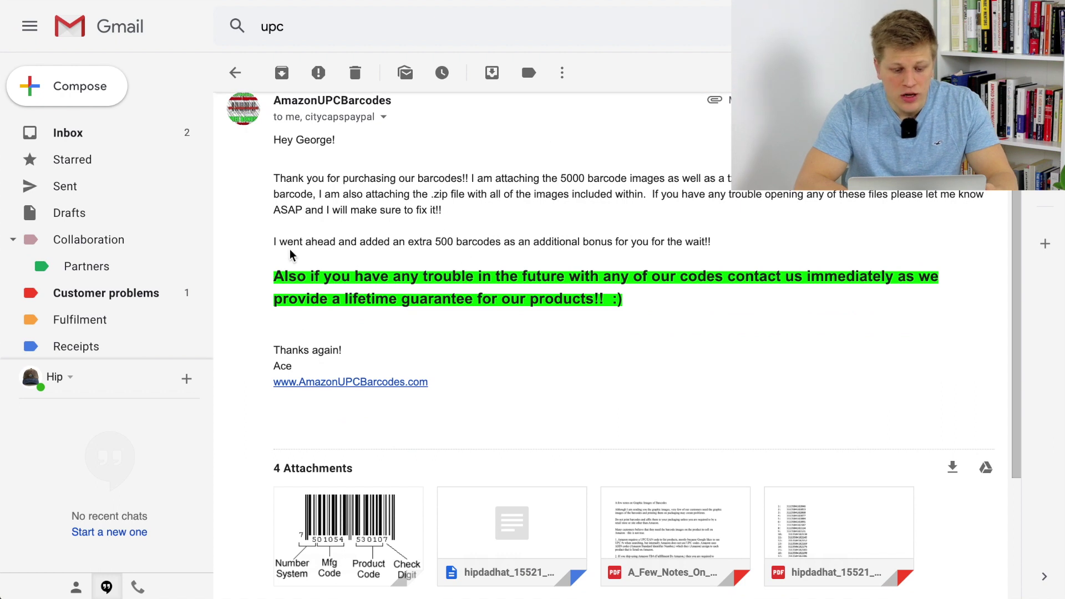
pyautogui.moveTo(291, 246); pyautogui.dragTo(344, 245)
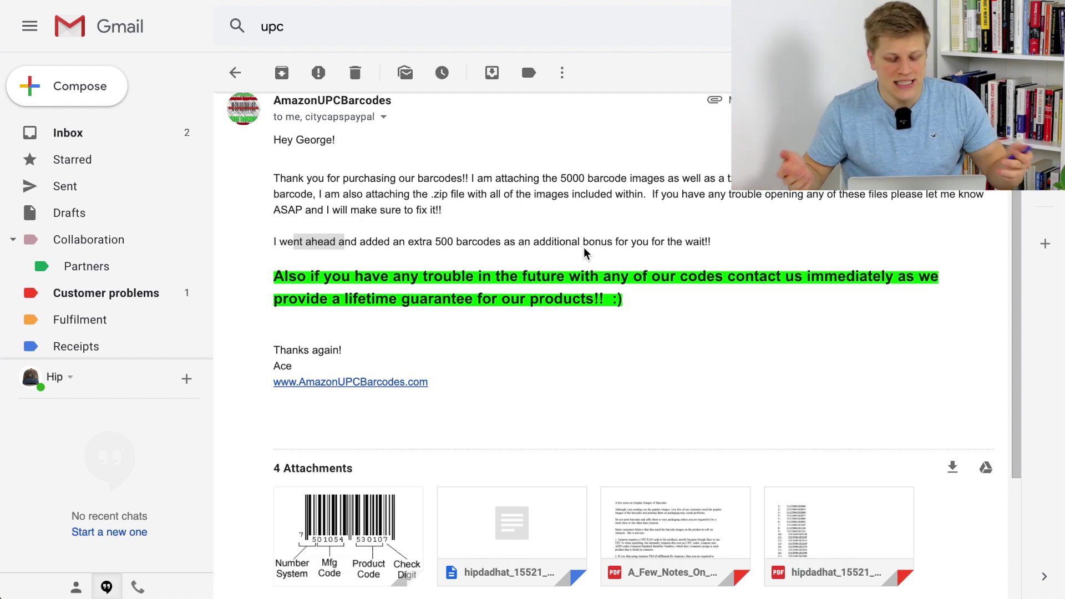
pyautogui.scroll(-2, 584, 254)
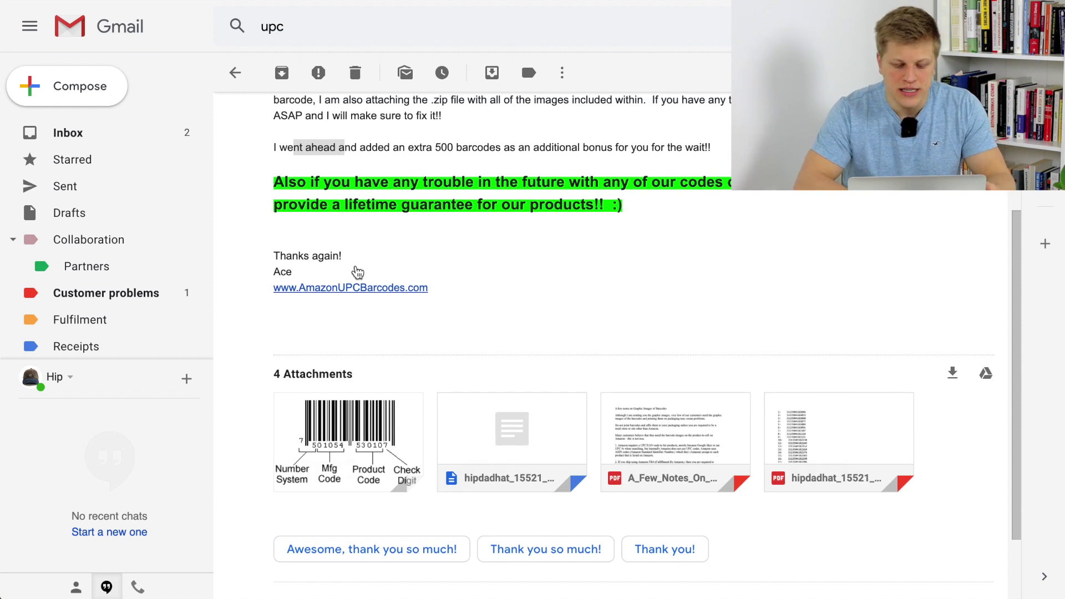
pyautogui.scroll(3, 366, 261)
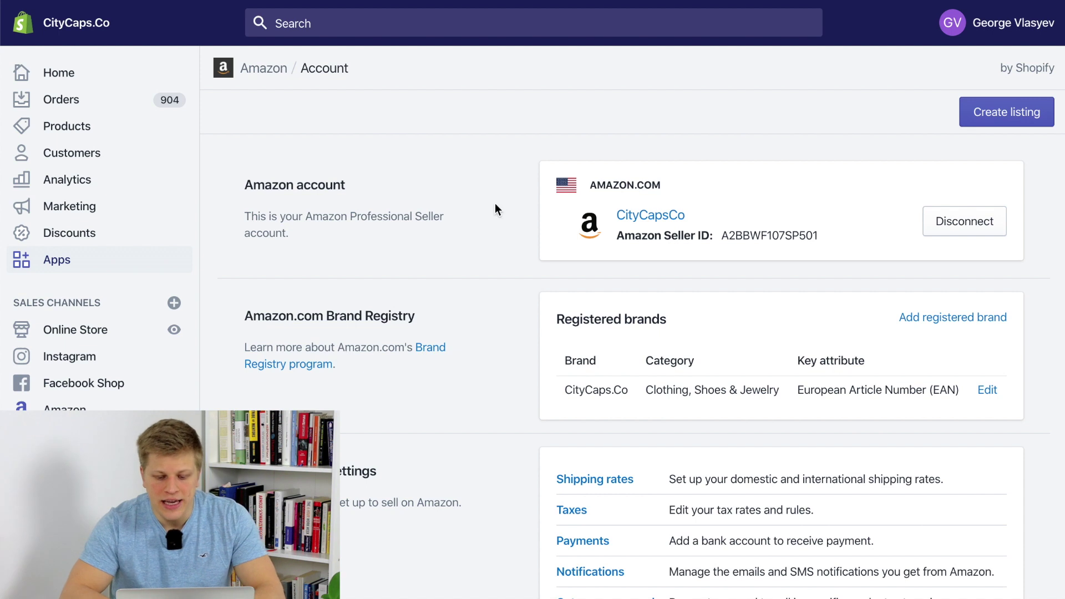
# In Shopify's Amazon channel, examine the connected Amazon account, the registered brands and the Seller Central settings
pyautogui.scroll(-5, 571, 158)
pyautogui.scroll(5, 572, 161)
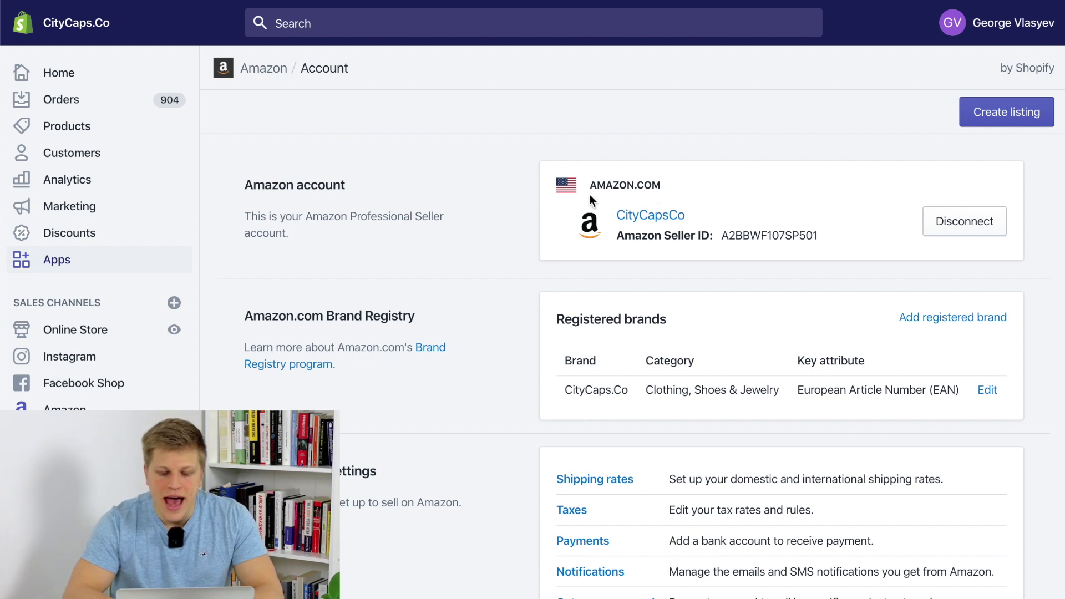
pyautogui.moveTo(590, 195); pyautogui.dragTo(680, 183)
pyautogui.click(707, 183)
pyautogui.scroll(-1, 787, 162)
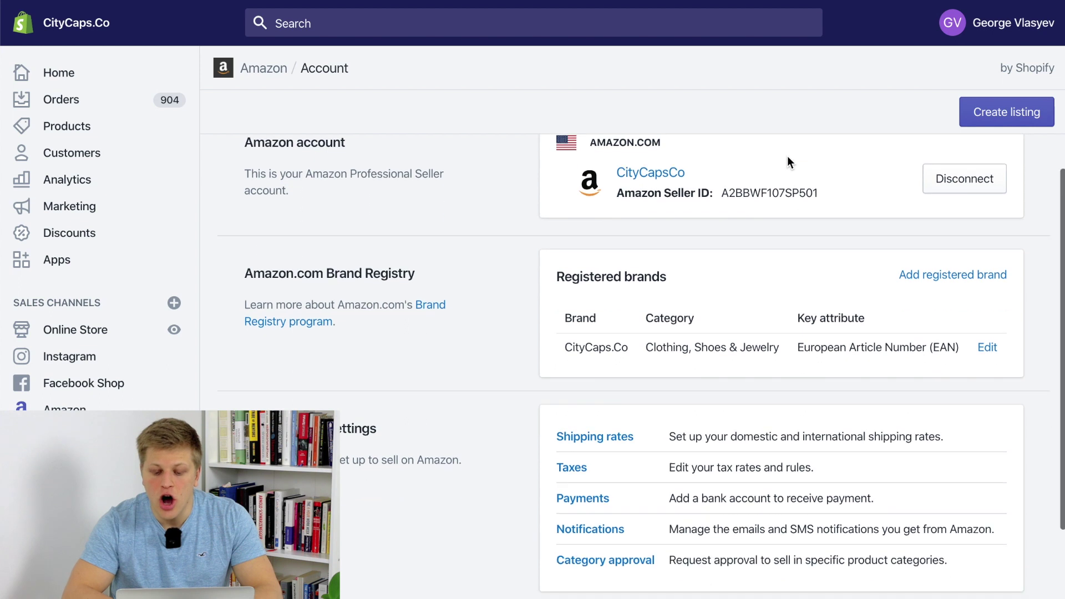
pyautogui.scroll(-2, 788, 161)
pyautogui.scroll(2, 580, 174)
pyautogui.scroll(-2, 581, 175)
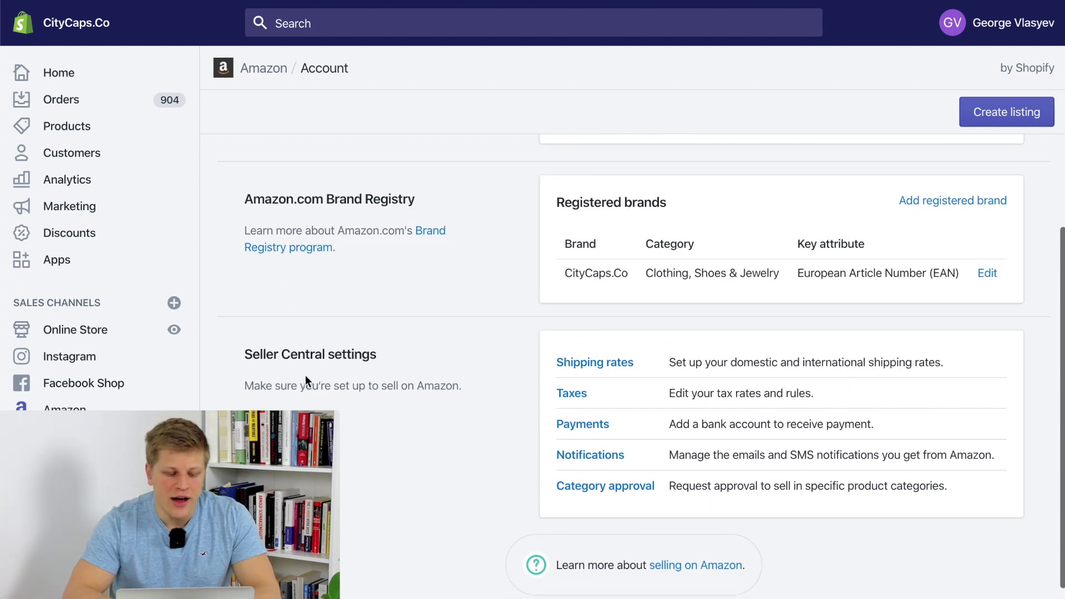
pyautogui.moveTo(265, 361); pyautogui.dragTo(350, 358)
pyautogui.click(349, 357)
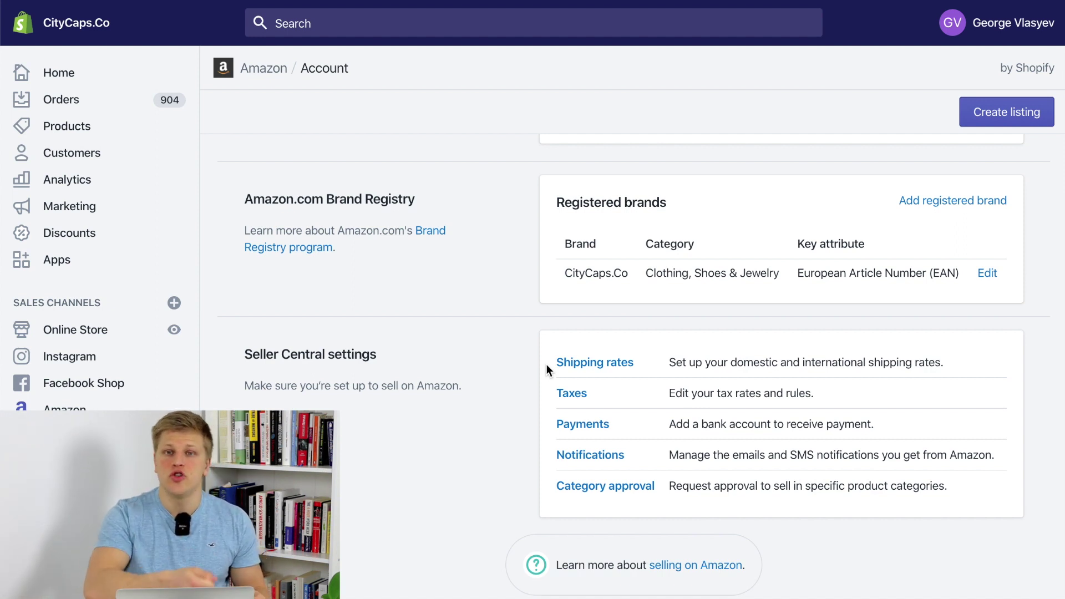
# Create a new Amazon.com listing for the 100% That Bitch Dad Hat as a product made by your own brand
pyautogui.scroll(2, 545, 364)
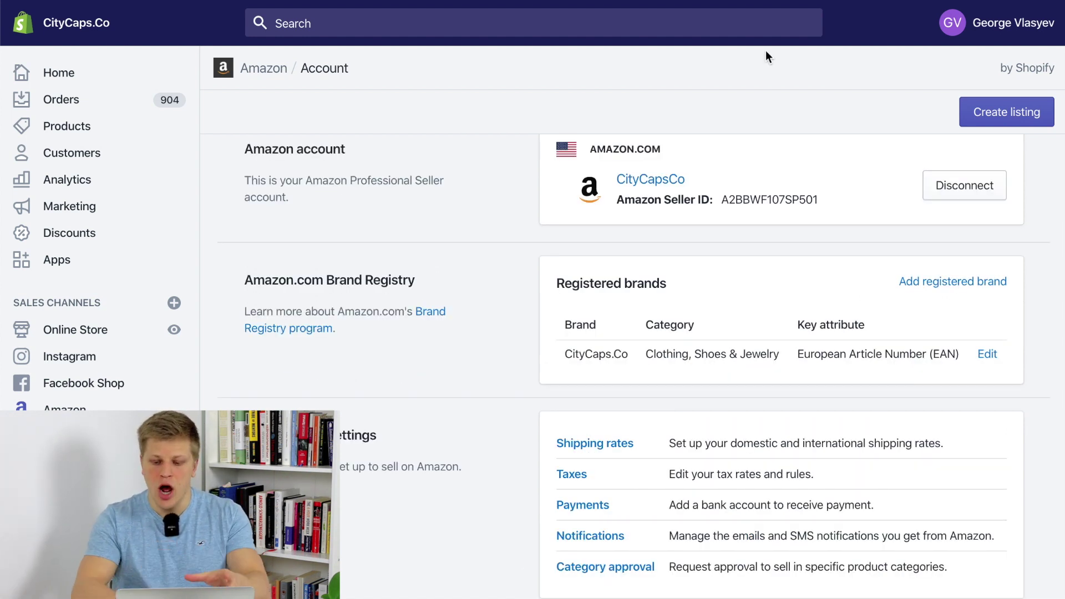
pyautogui.click(1002, 107)
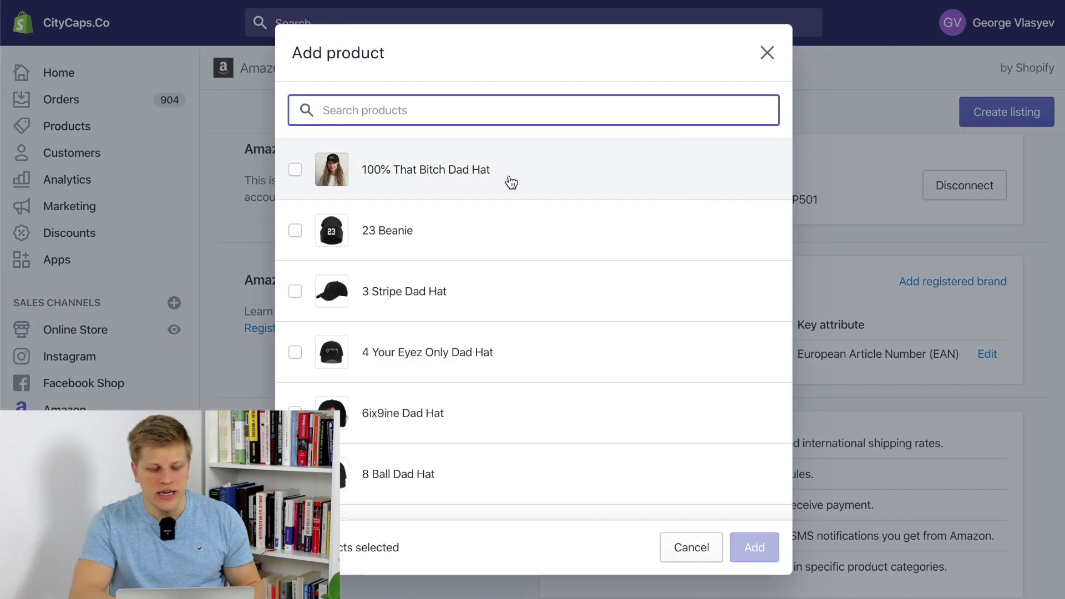
pyautogui.scroll(-1, 511, 182)
pyautogui.click(295, 155)
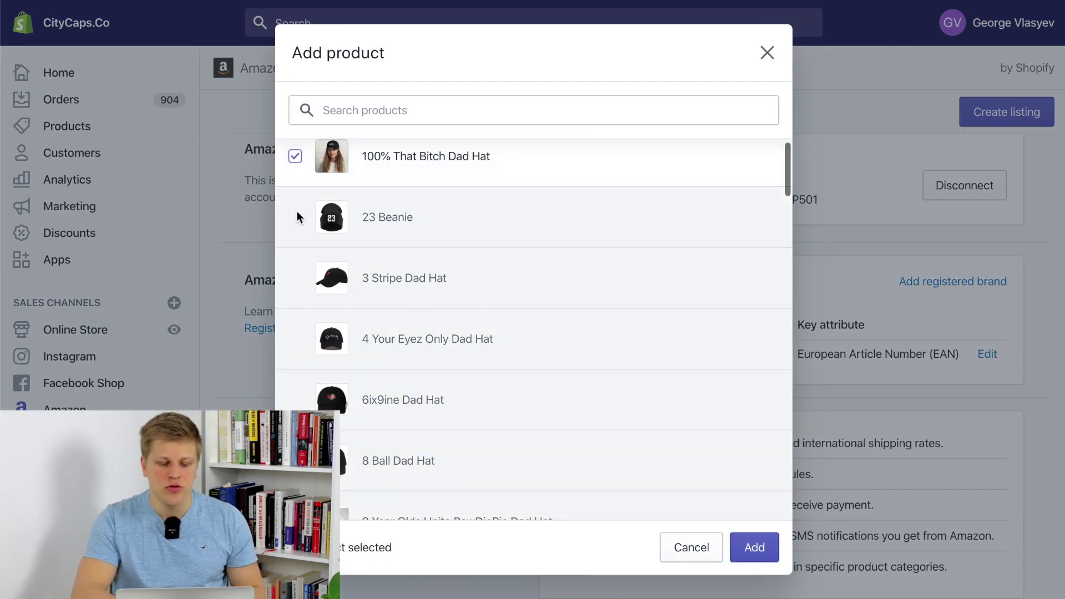
pyautogui.click(754, 547)
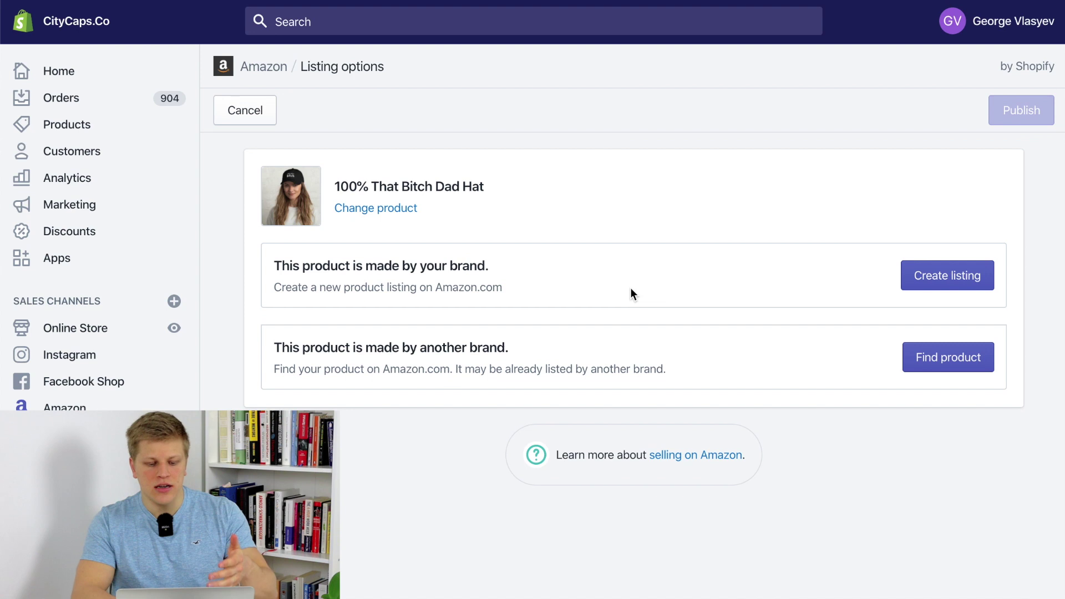
pyautogui.click(937, 273)
pyautogui.click(938, 276)
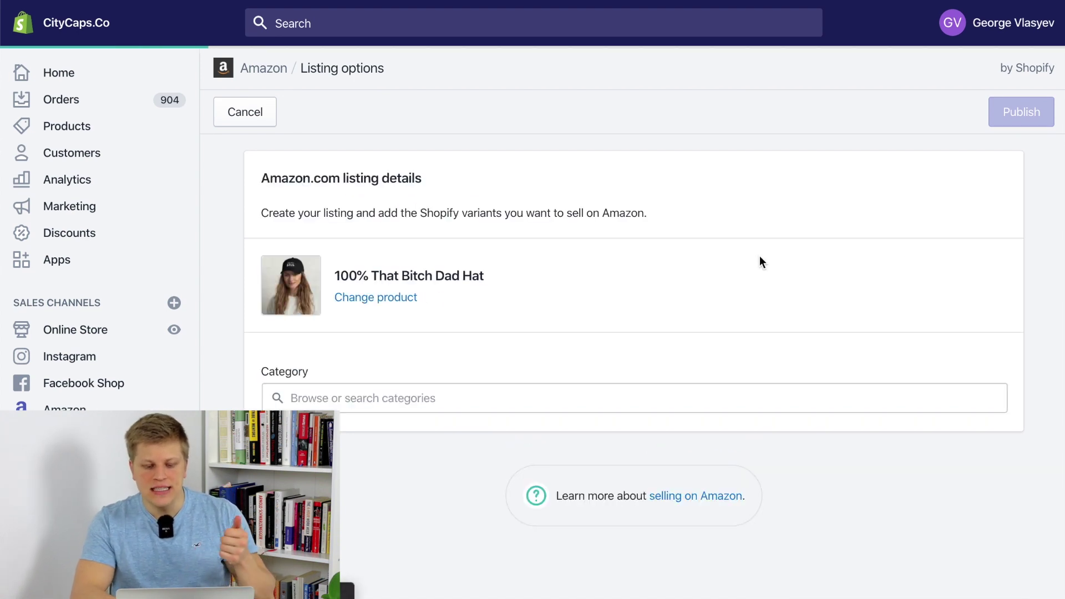
# Set the listing's category to Men > Accessories > Hats & Caps > Baseball Caps and its brand to CityCaps.Co
pyautogui.click(483, 398)
pyautogui.write('baseball ca')
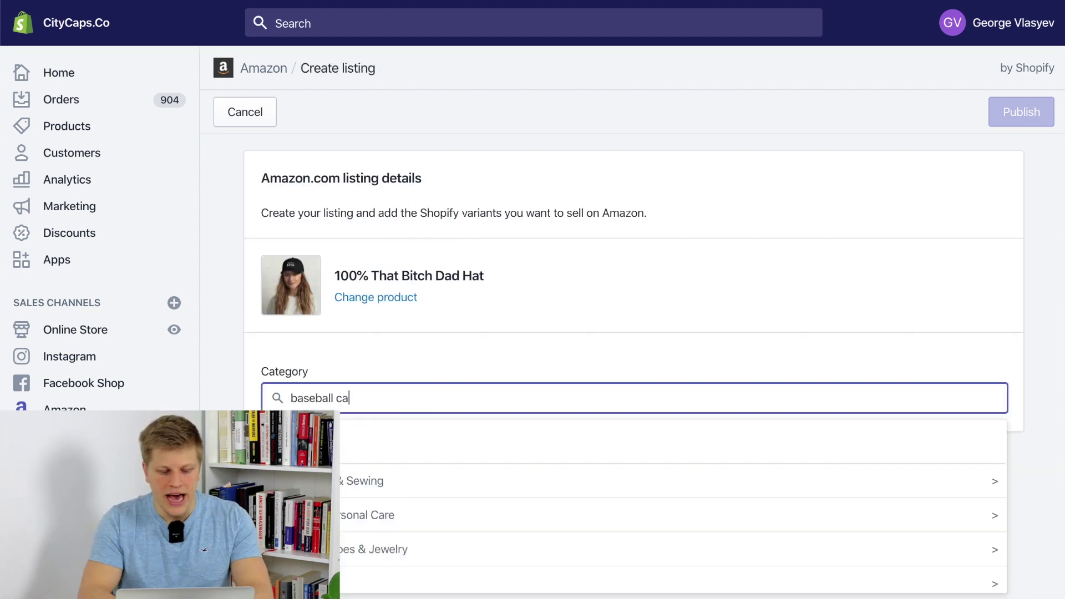
pyautogui.click(477, 442)
pyautogui.scroll(-3, 491, 281)
pyautogui.click(472, 351)
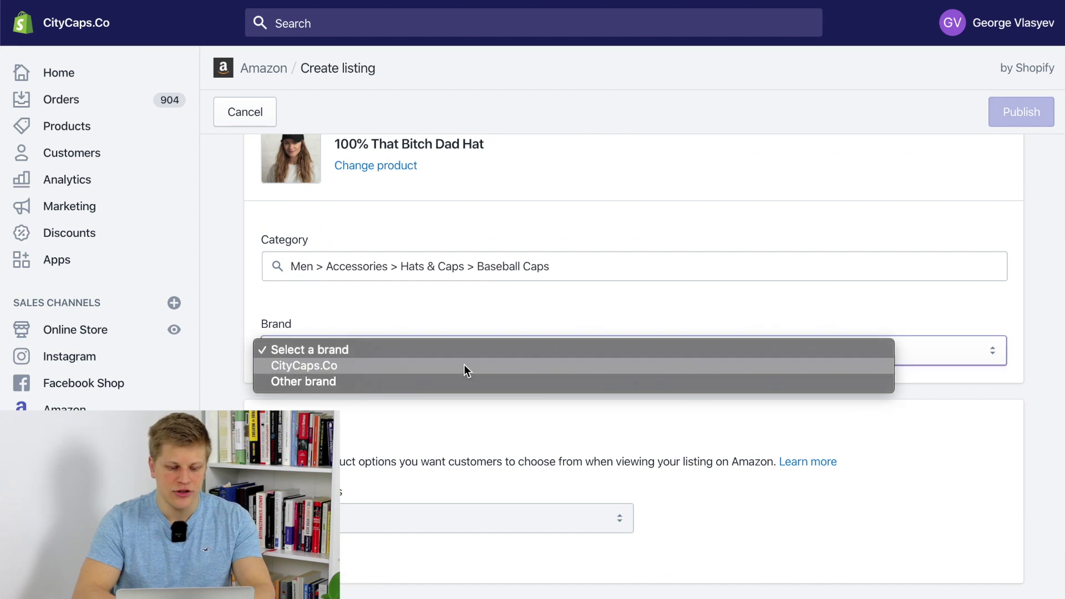
pyautogui.click(463, 365)
# Check the listing's title, bullet points and description, and set the variants' product options to Color
pyautogui.scroll(-2, 463, 365)
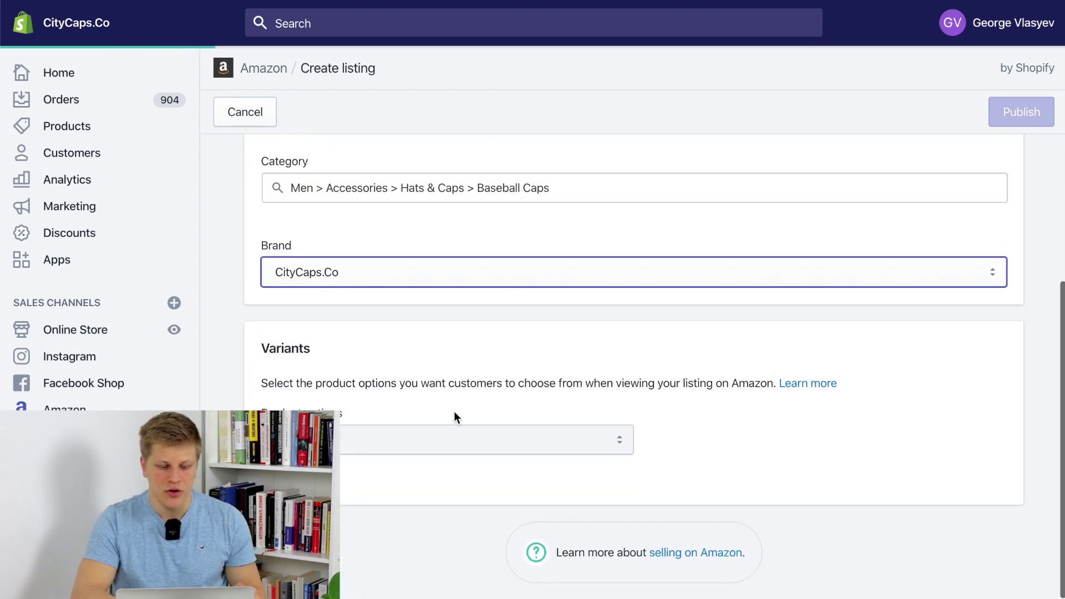
pyautogui.scroll(-3, 268, 269)
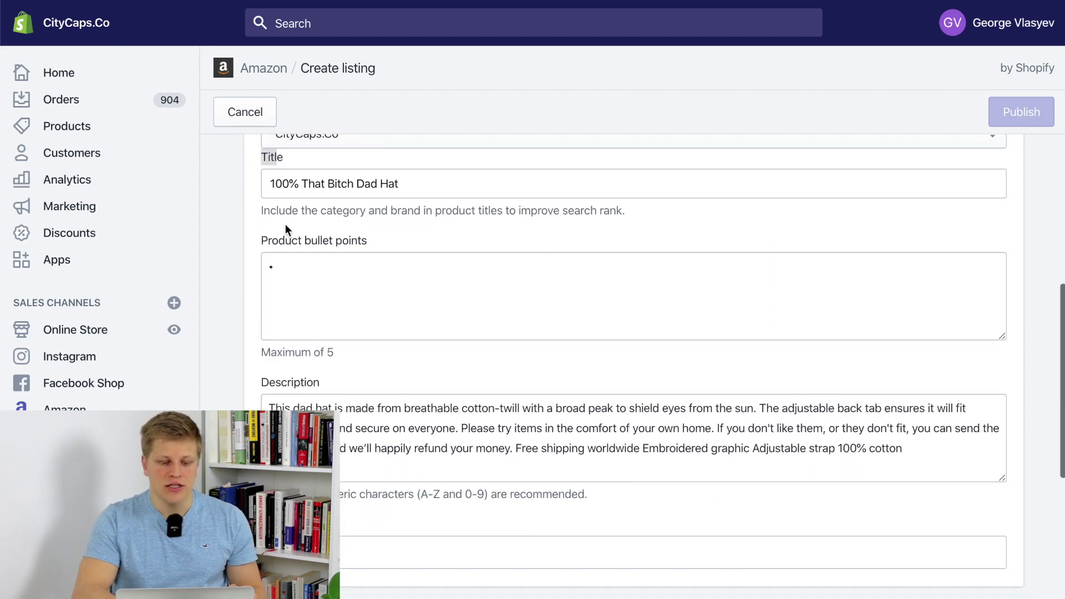
pyautogui.click(378, 241)
pyautogui.scroll(-2, 377, 240)
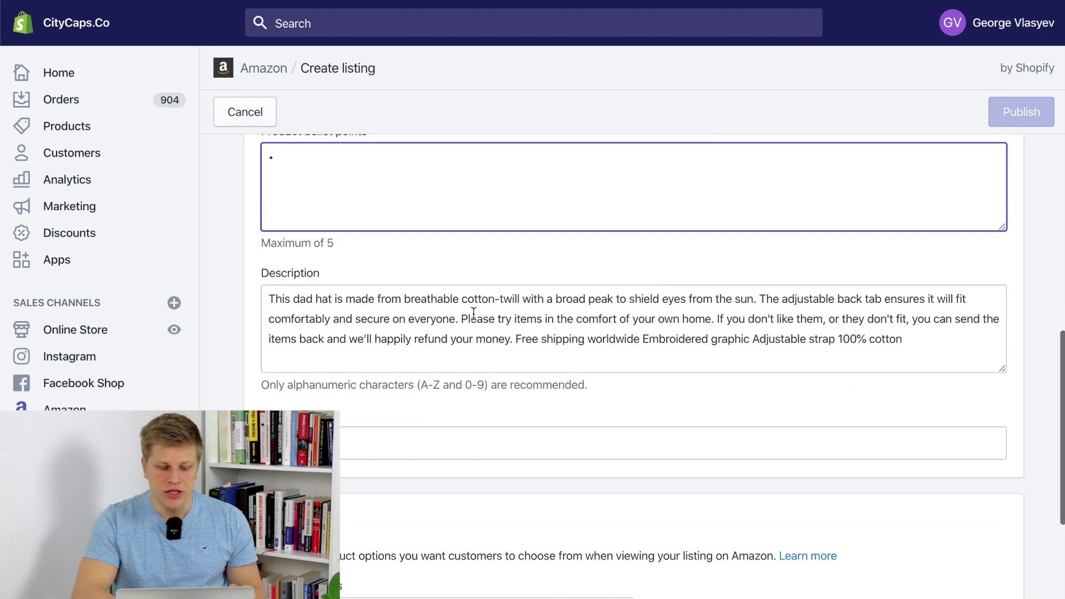
pyautogui.scroll(-3, 473, 312)
pyautogui.click(521, 438)
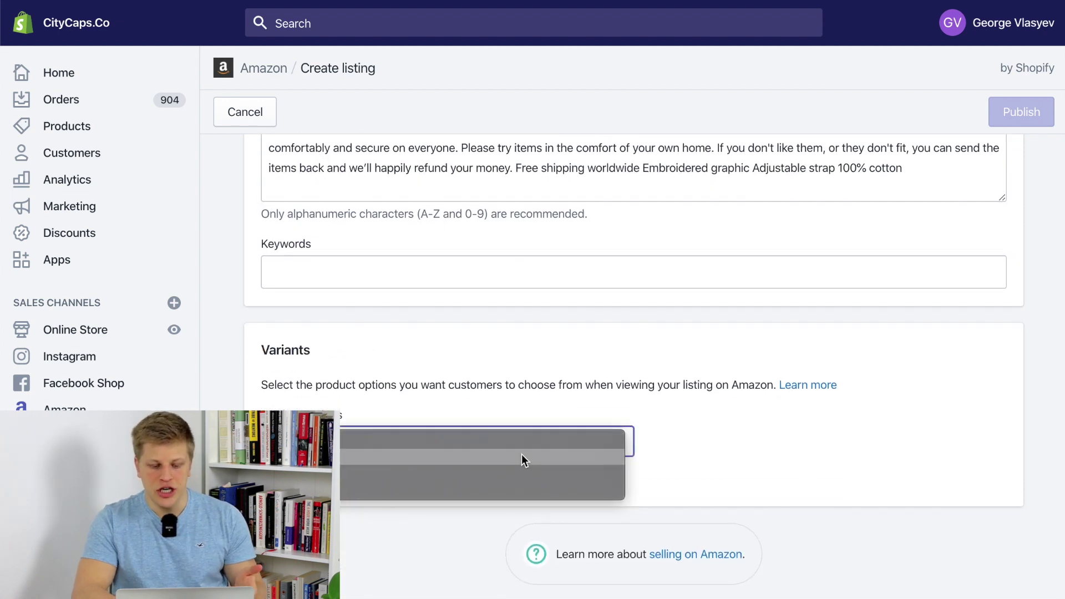
pyautogui.click(523, 473)
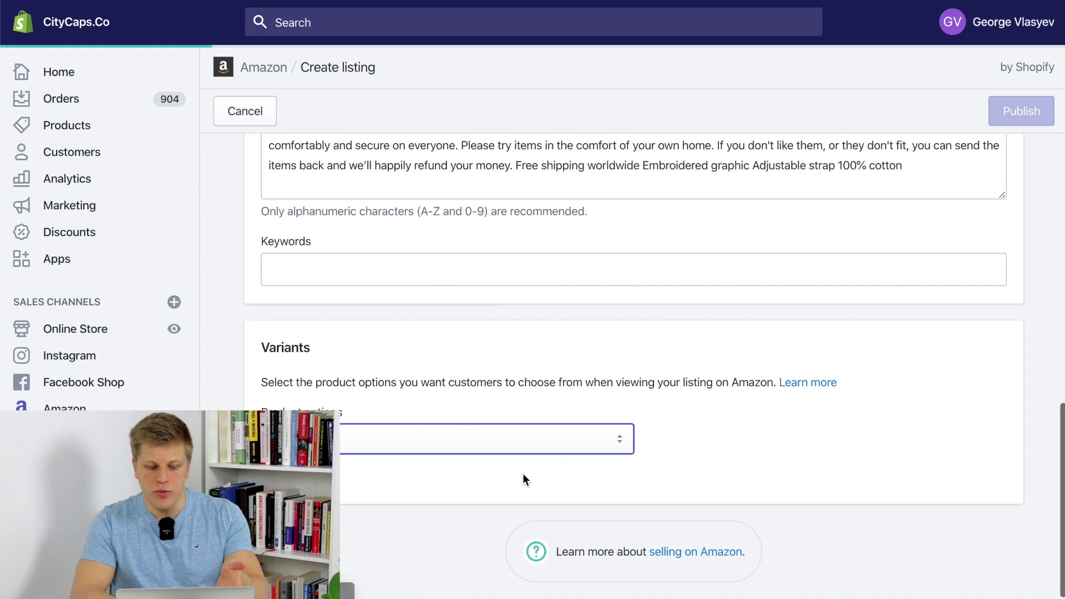
pyautogui.scroll(-4, 522, 474)
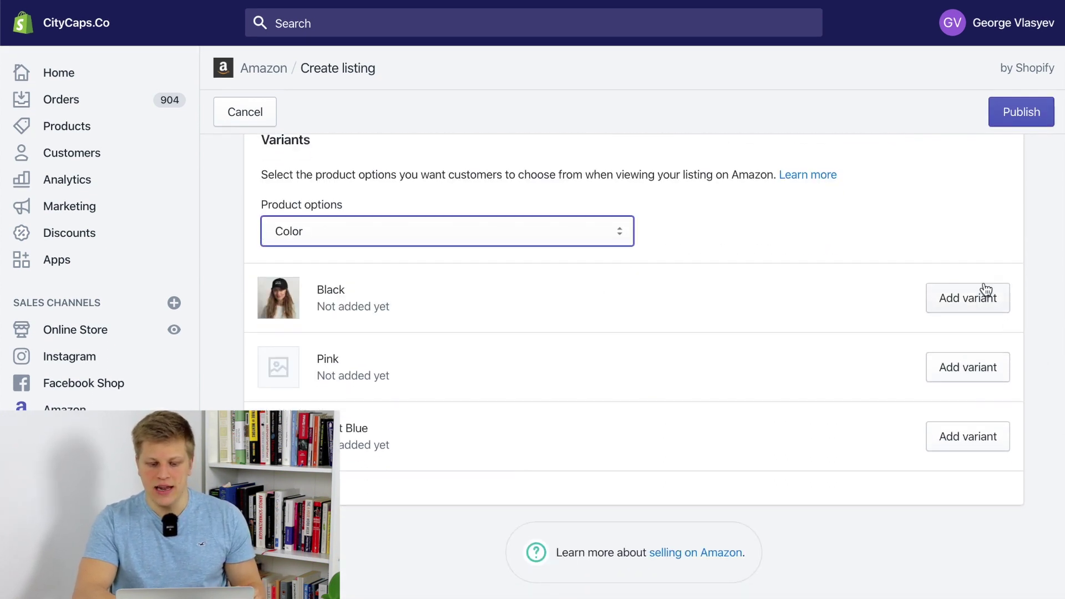
# Add the Black variant to the listing and set its size to One size
pyautogui.click(986, 289)
pyautogui.scroll(-5, 987, 296)
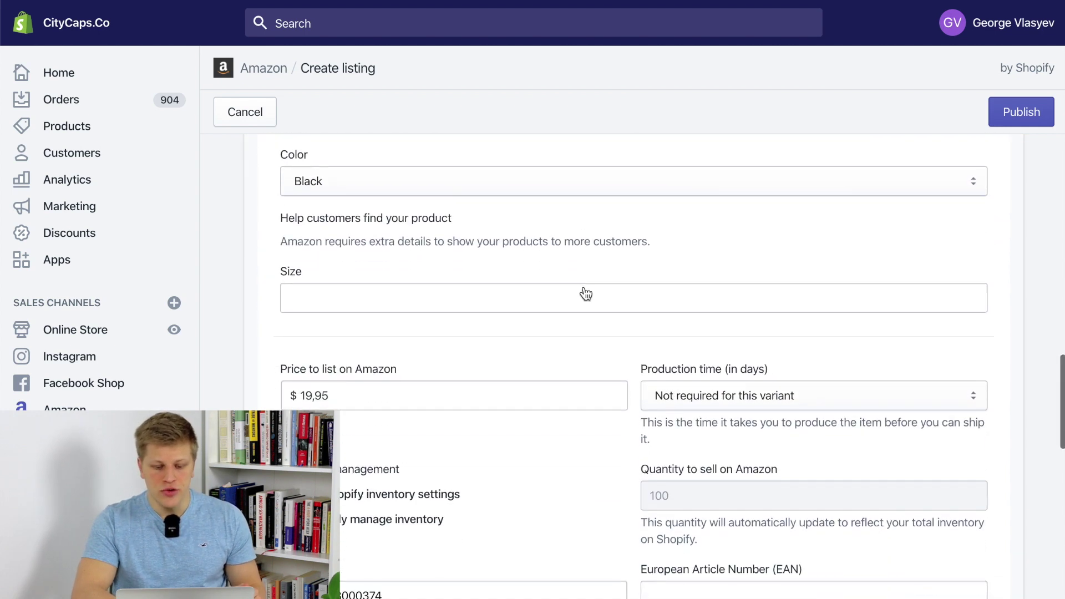
pyautogui.click(556, 291)
pyautogui.write('On eis')
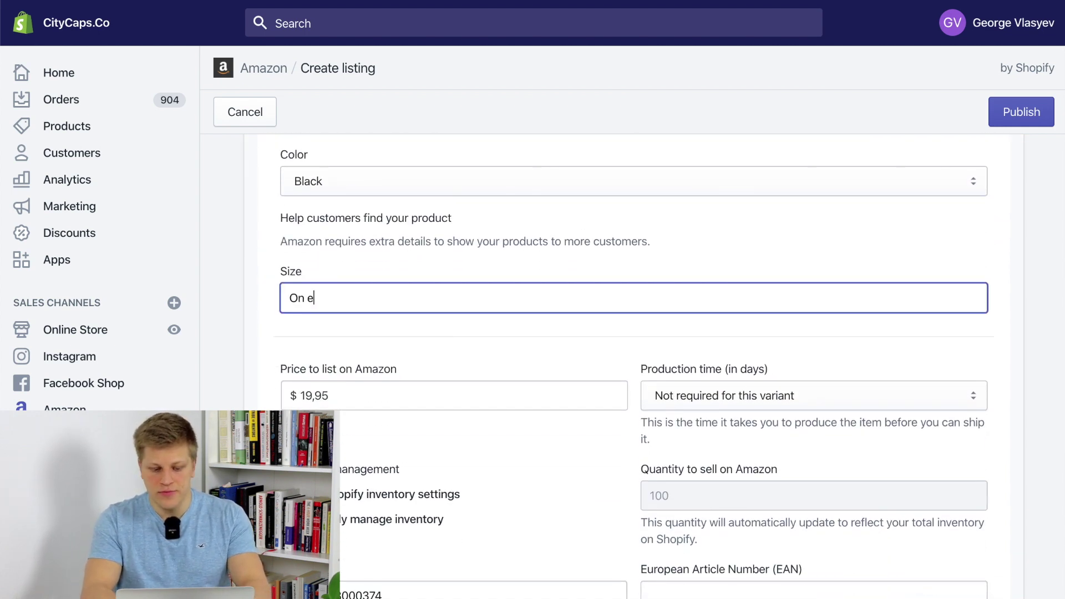
pyautogui.press('BackSpace')
pyautogui.press('BackSpace')
pyautogui.write('e size')
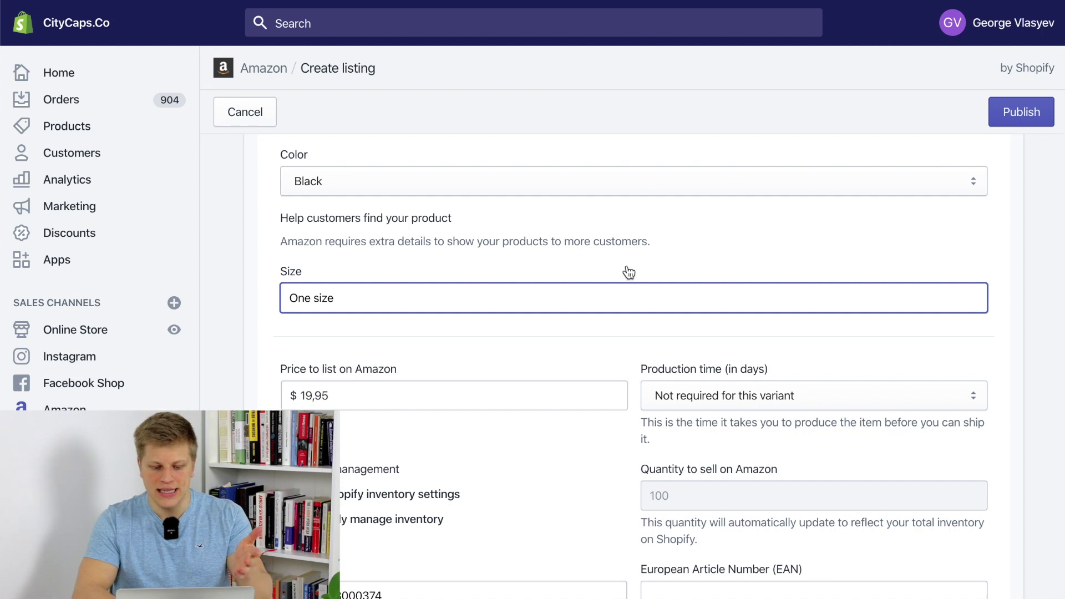
pyautogui.click(638, 246)
# Check the Black variant's Amazon price field and set its production time to 5 days
pyautogui.scroll(-2, 637, 238)
pyautogui.moveTo(274, 245); pyautogui.dragTo(402, 250)
pyautogui.click(718, 266)
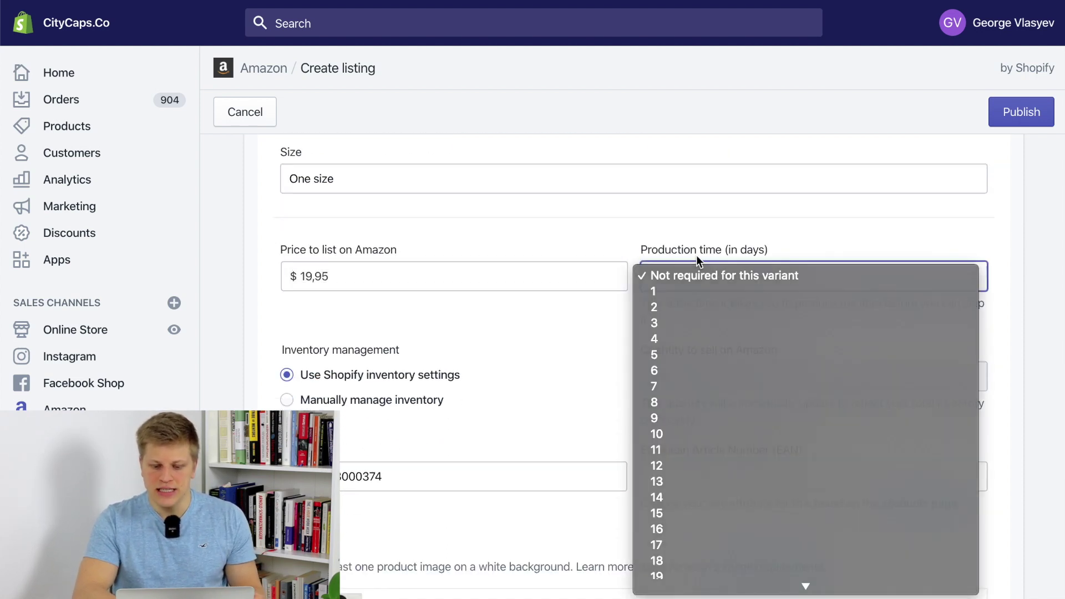
pyautogui.click(697, 255)
pyautogui.moveTo(692, 255); pyautogui.dragTo(755, 254)
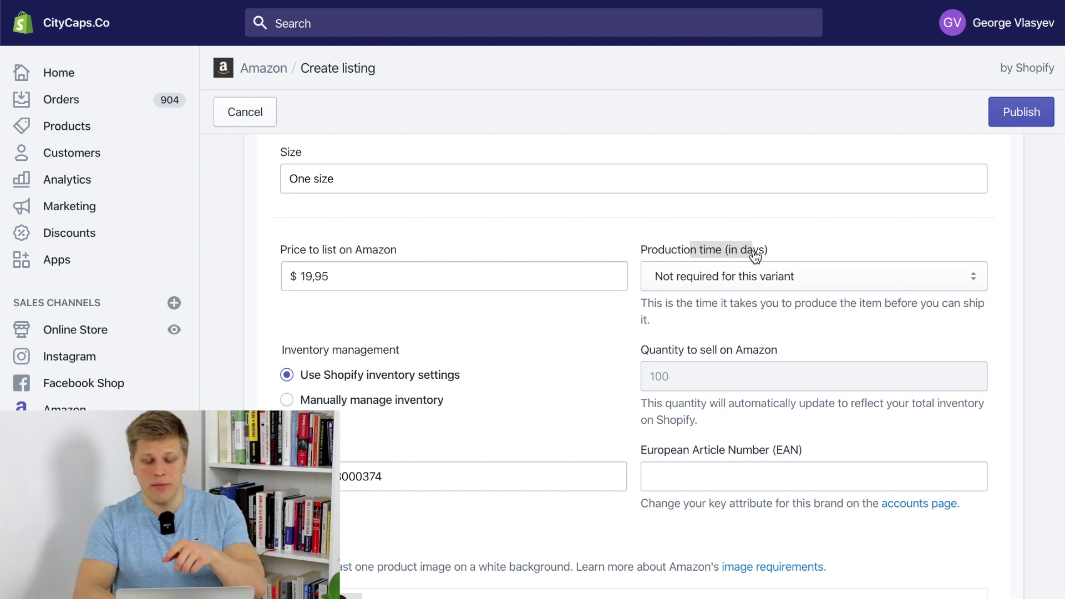
pyautogui.click(755, 269)
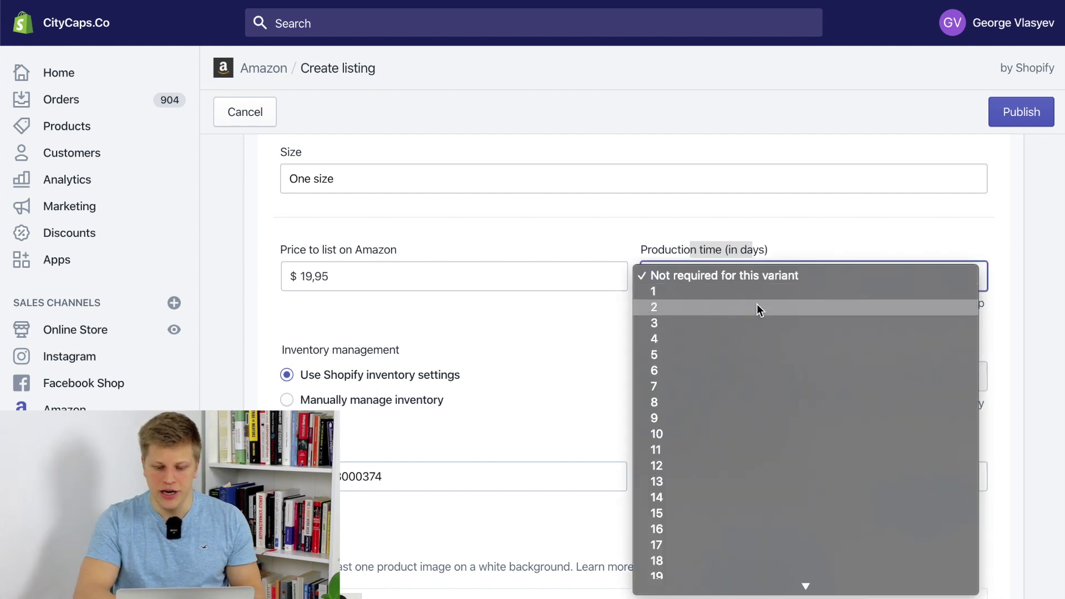
pyautogui.click(751, 355)
# Review the Black variant's inventory management, SKU, European Article Number field and product images
pyautogui.scroll(-2, 403, 383)
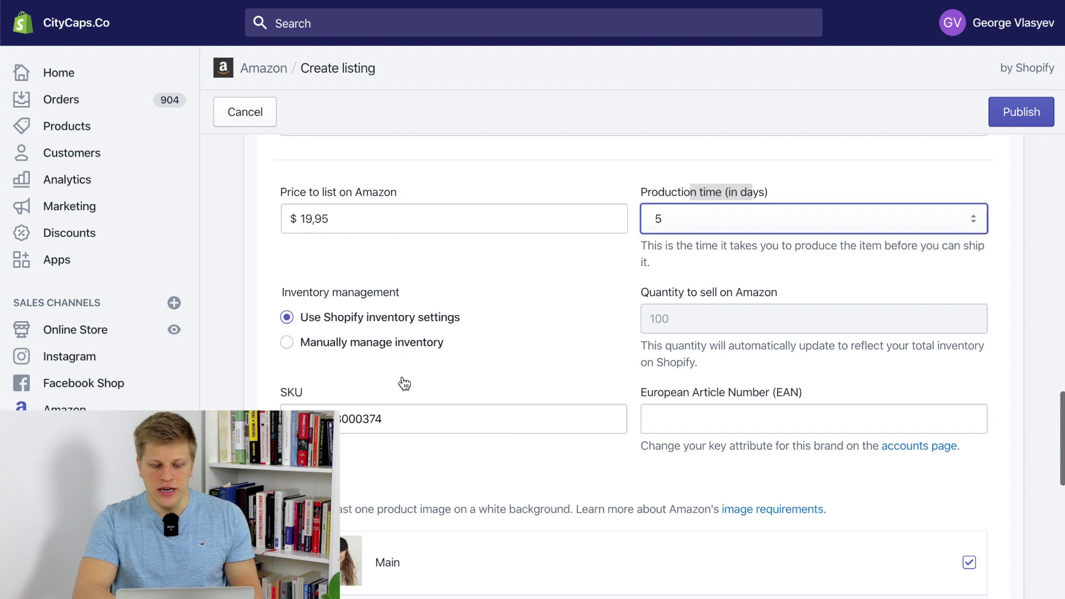
pyautogui.scroll(-2, 721, 372)
pyautogui.moveTo(671, 337); pyautogui.dragTo(782, 341)
pyautogui.click(783, 341)
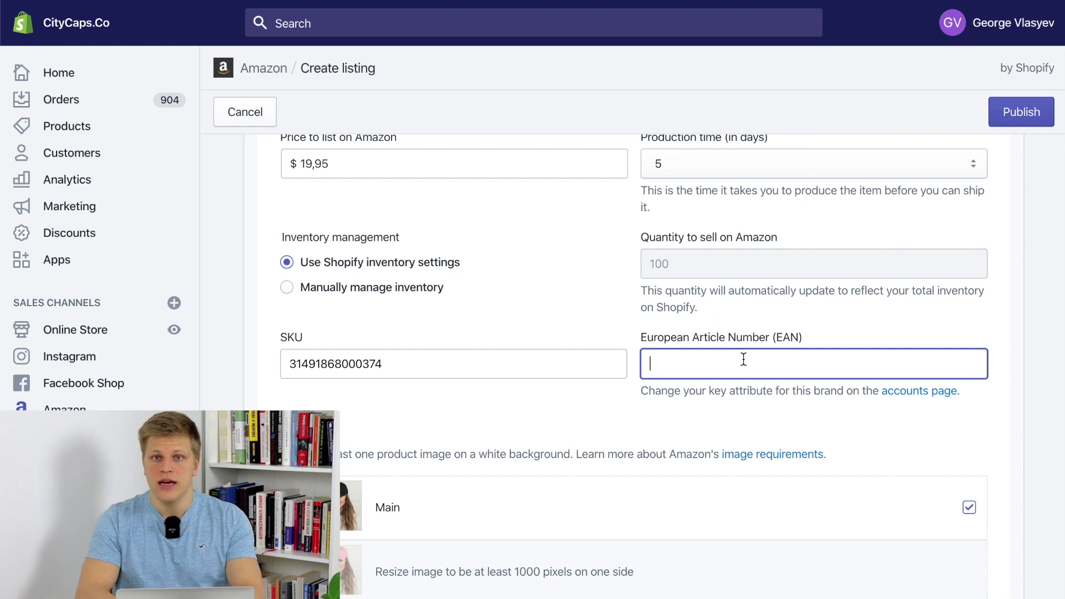
pyautogui.scroll(-6, 743, 360)
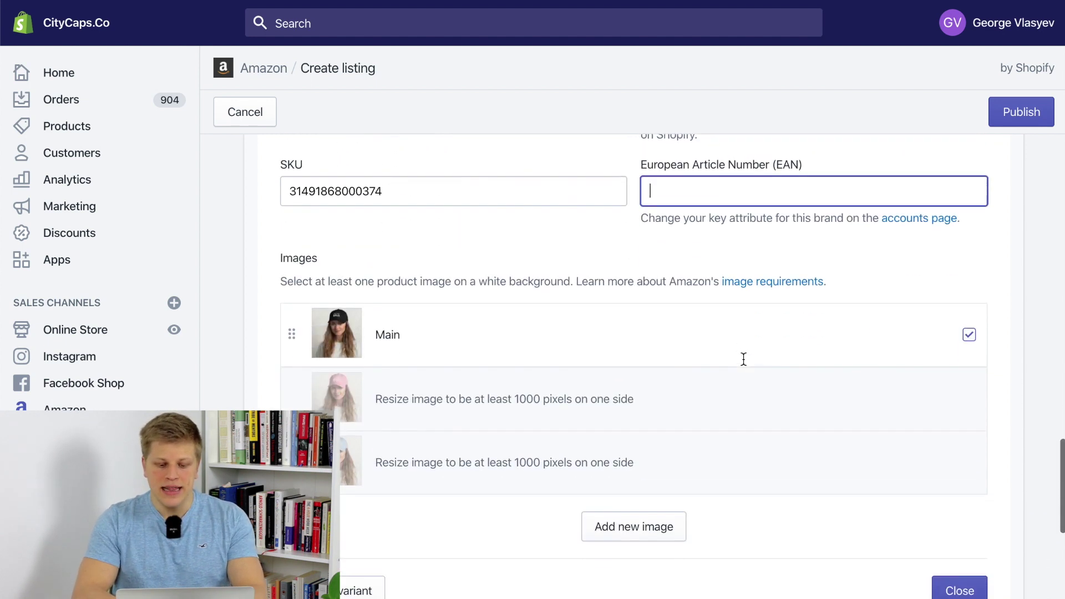
pyautogui.scroll(-5, 744, 352)
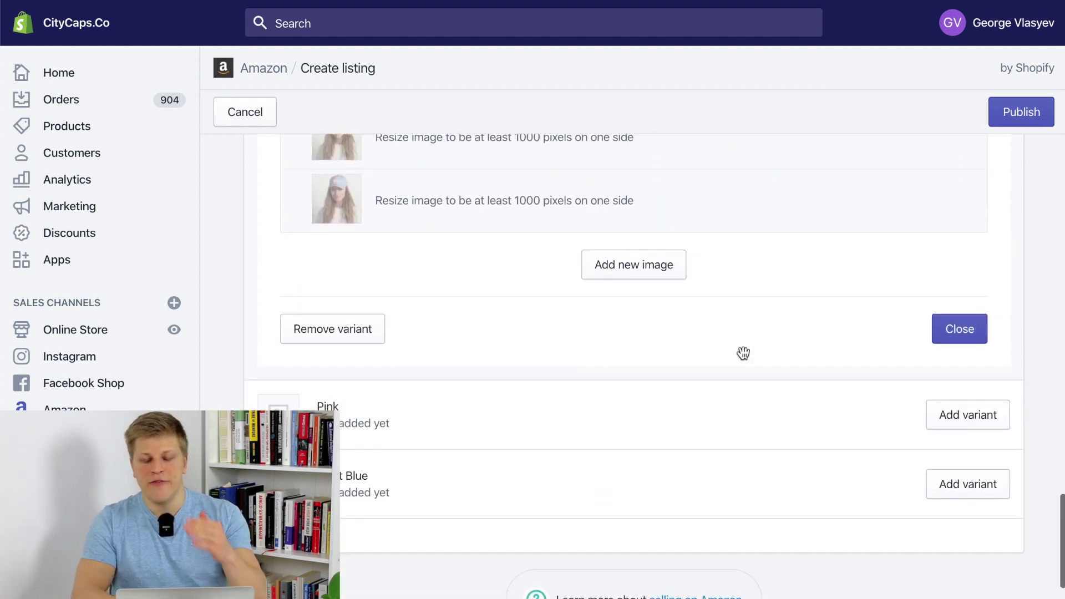
pyautogui.scroll(5, 743, 353)
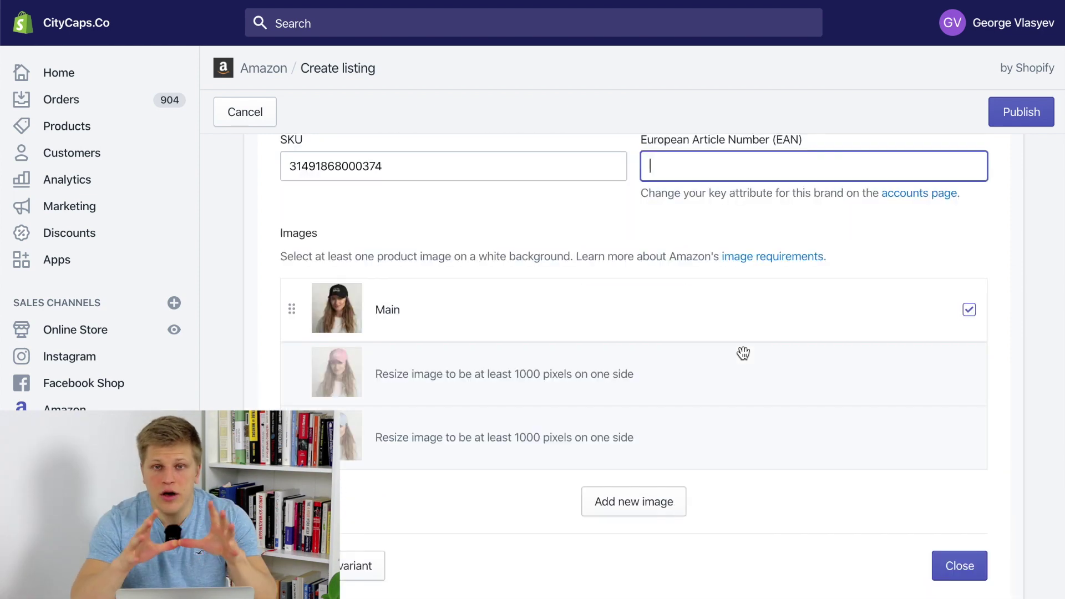
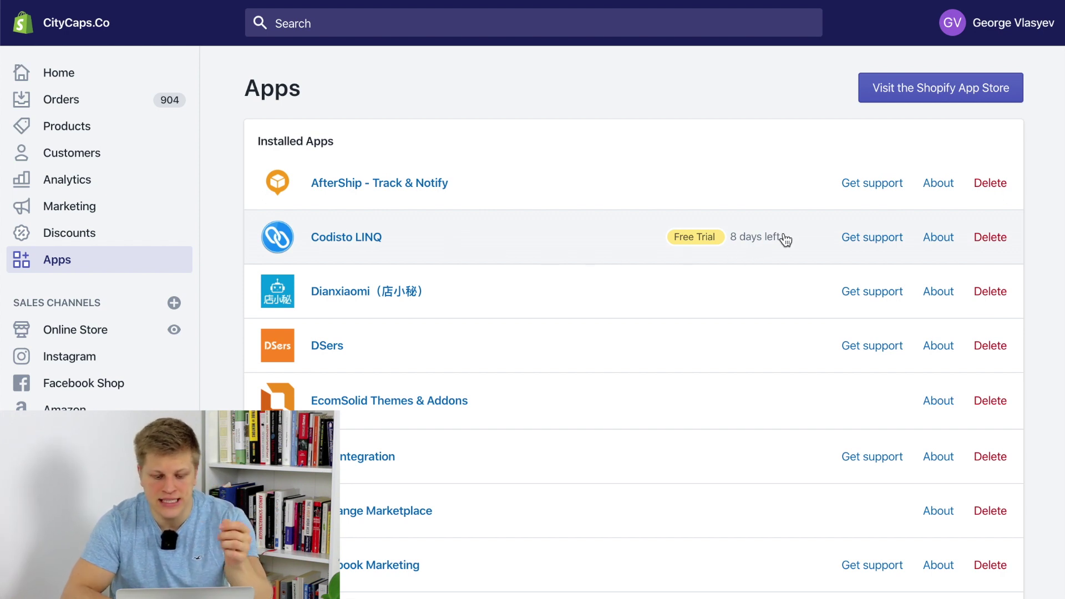
# Open the Codisto LINQ app, find A Little Bit Alexis Dad Hat among its Amazon listings and open its live Amazon page
pyautogui.click(354, 238)
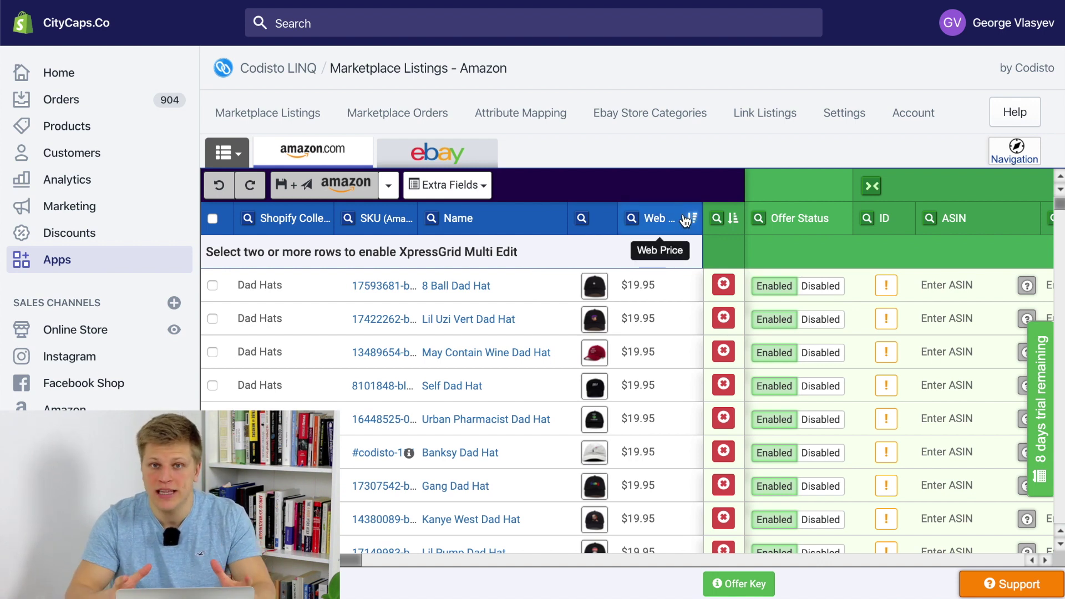
pyautogui.moveTo(1059, 206); pyautogui.dragTo(1058, 444)
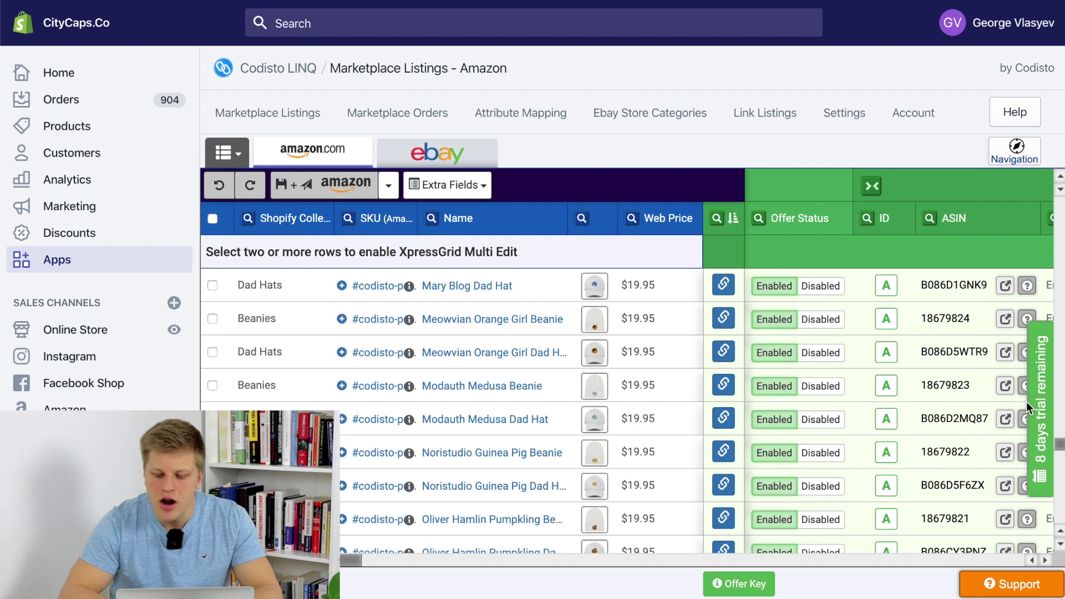
pyautogui.moveTo(1059, 446); pyautogui.dragTo(1061, 517)
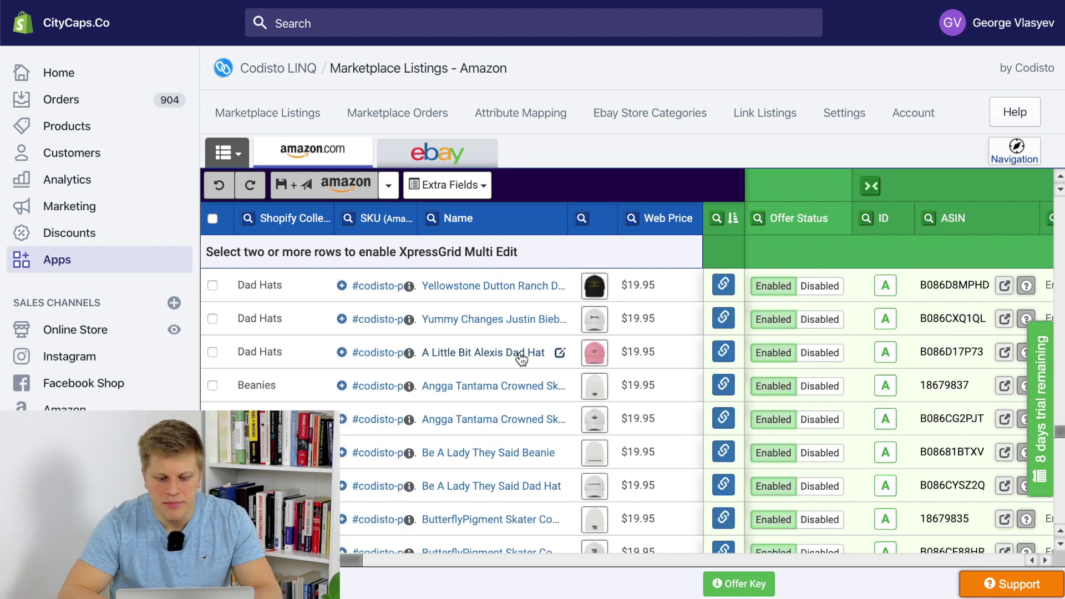
pyautogui.click(723, 351)
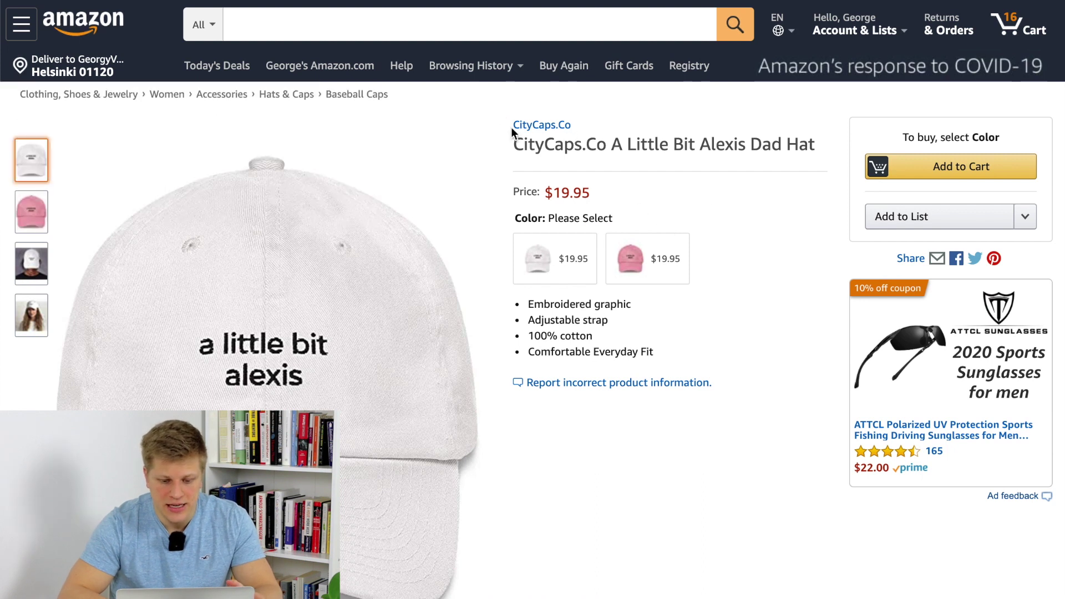
# Examine the hat's Amazon product page: the white and pink color options, shipping time, seller details and image thumbnails
pyautogui.click(570, 258)
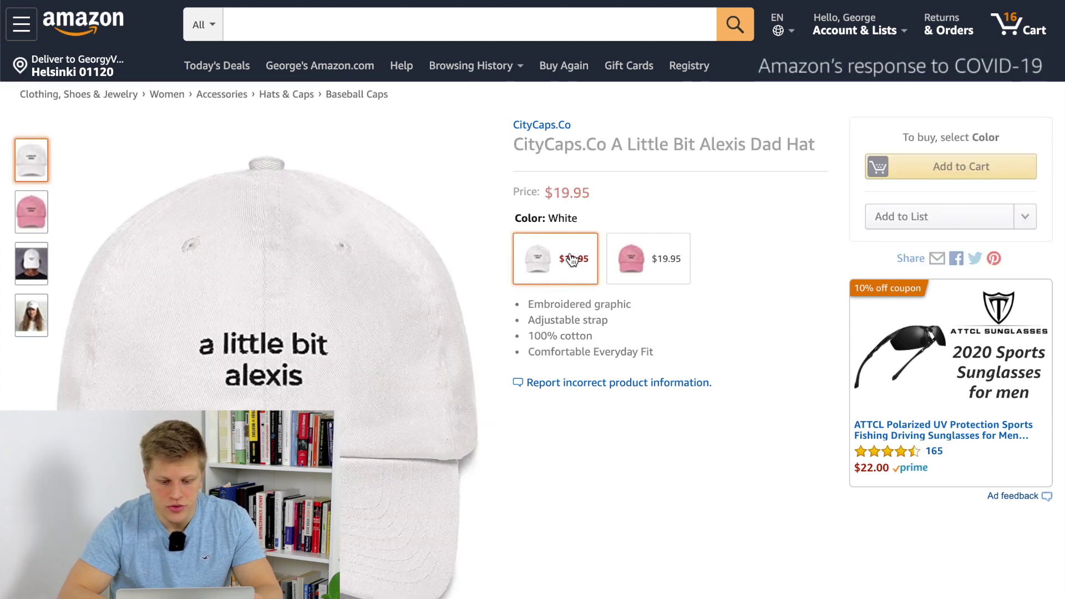
pyautogui.click(659, 272)
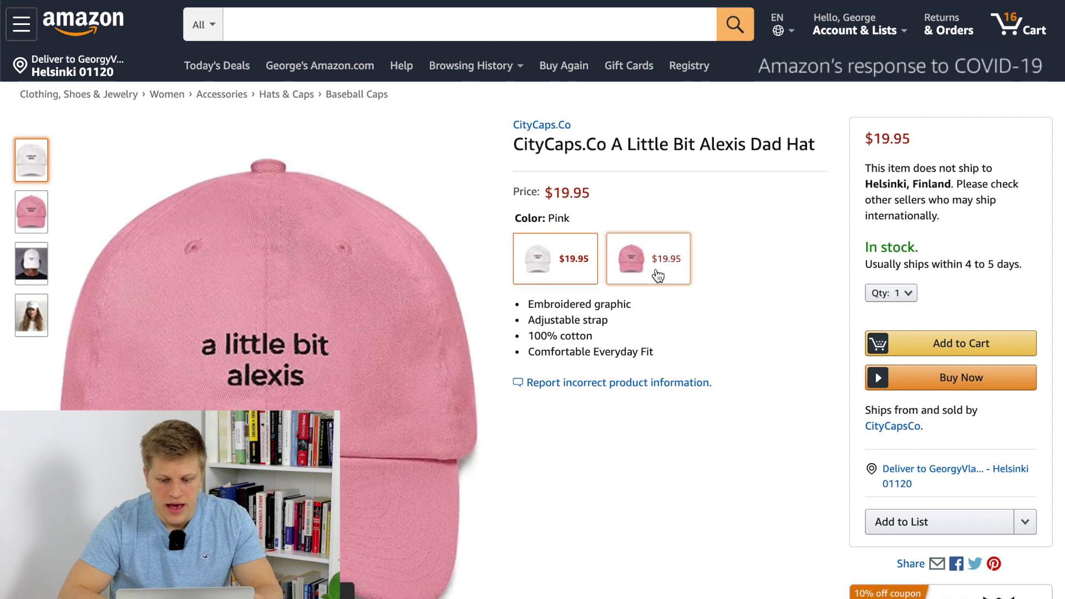
pyautogui.moveTo(865, 248); pyautogui.dragTo(1023, 265)
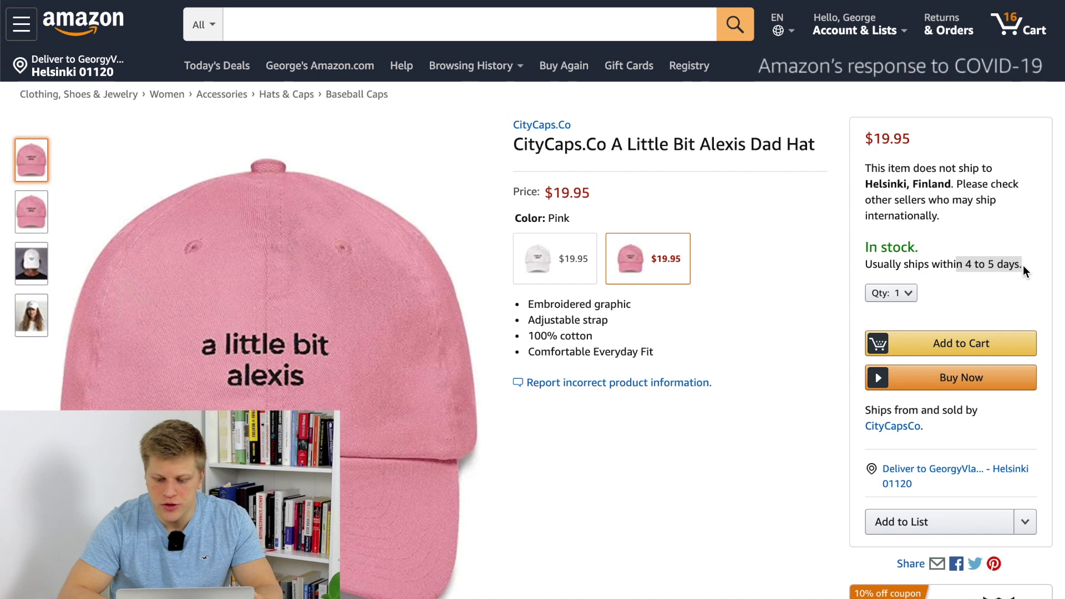
pyautogui.click(1023, 266)
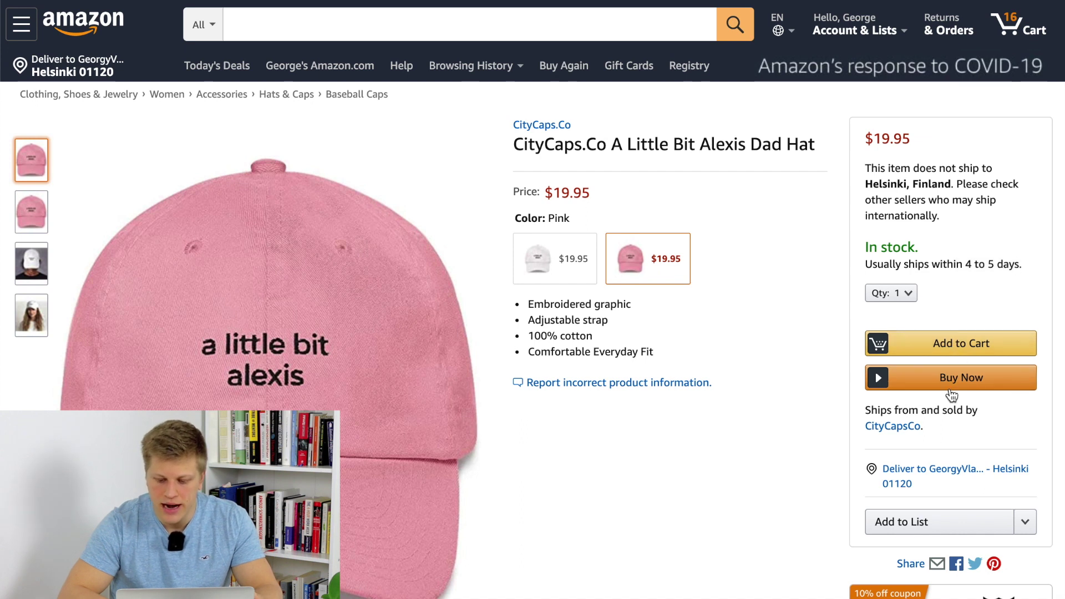
pyautogui.scroll(-1, 921, 383)
pyautogui.scroll(-3, 866, 355)
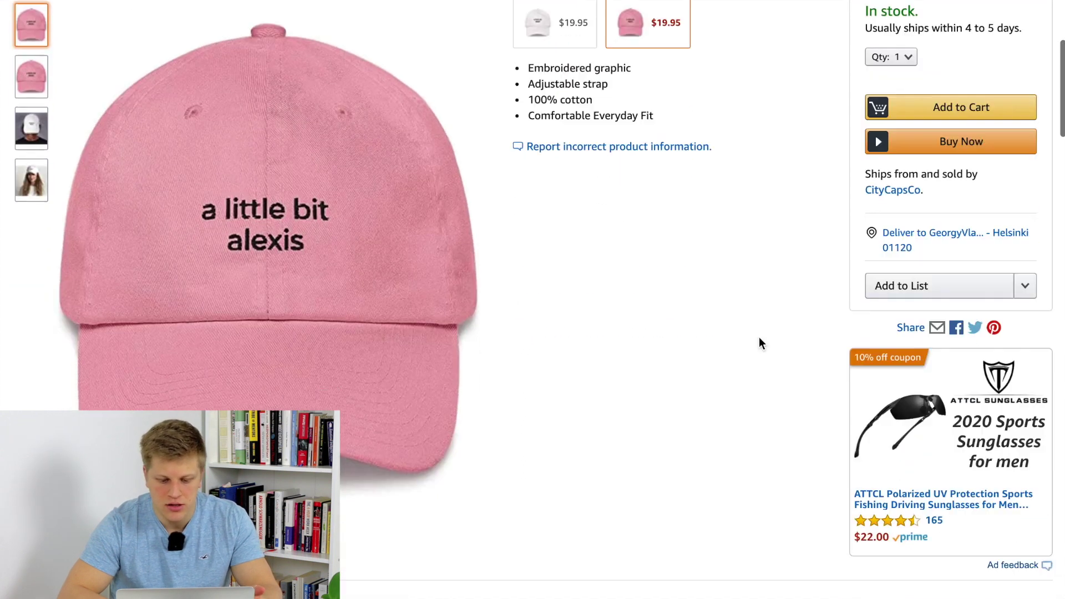
pyautogui.scroll(4, 758, 343)
pyautogui.moveTo(21, 226)
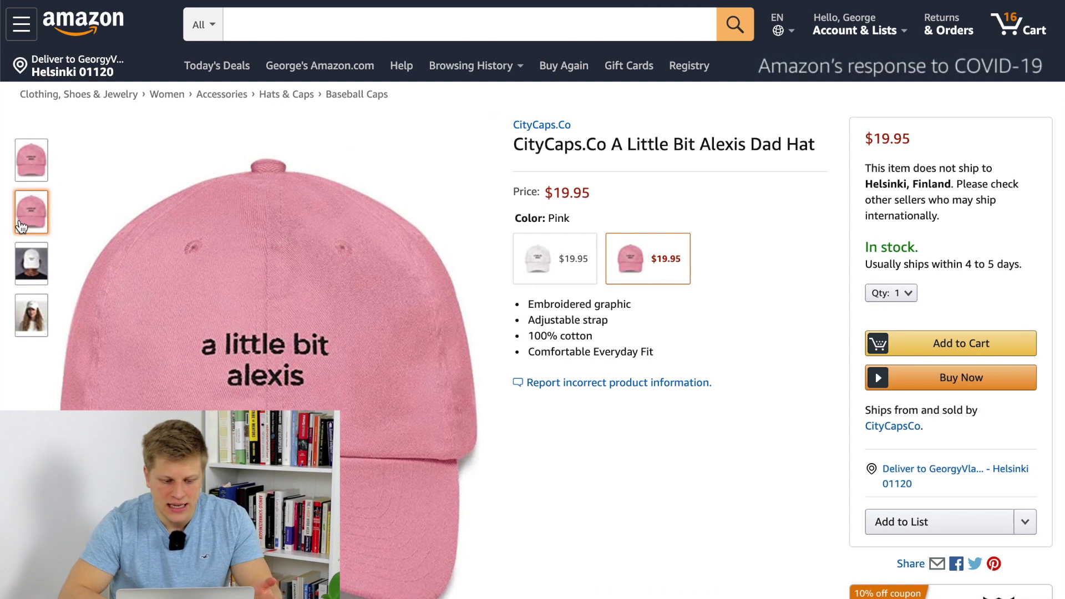
pyautogui.moveTo(35, 163)
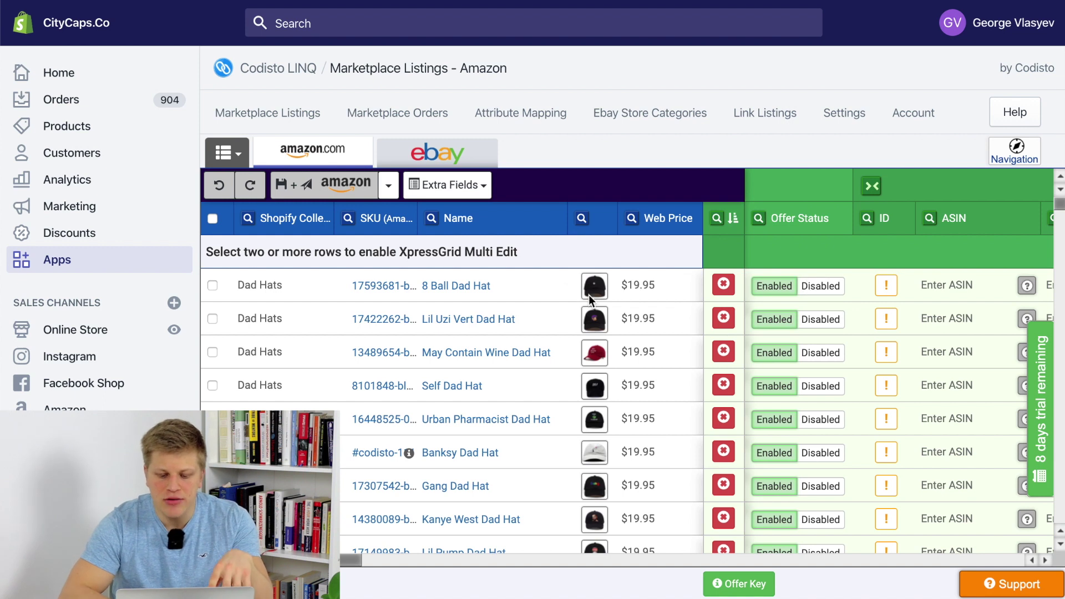
# Return to Codisto LINQ's Amazon listings grid and examine the product identifier, Amazon price and Amazon quantity columns
pyautogui.hscroll(5, 815, 293)
pyautogui.hscroll(-5, 828, 299)
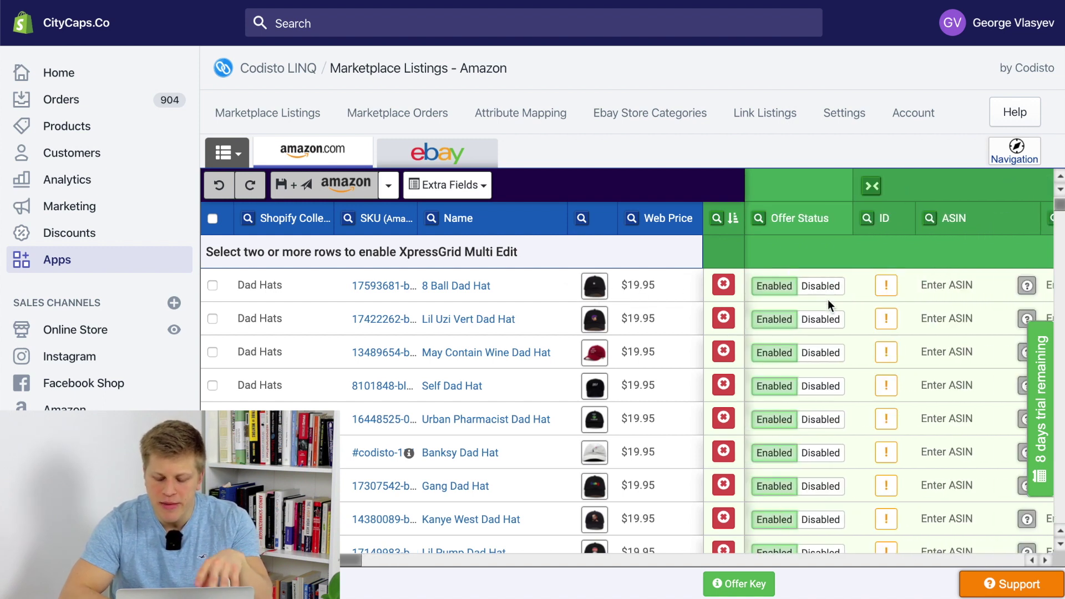
pyautogui.hscroll(1, 828, 299)
pyautogui.hscroll(4, 827, 300)
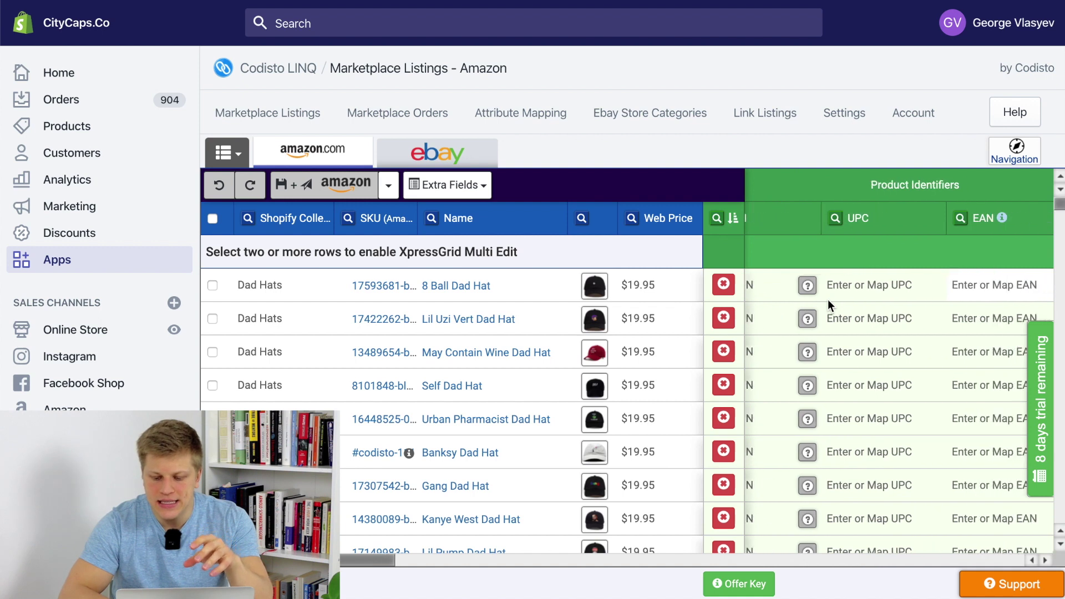
pyautogui.hscroll(5, 827, 299)
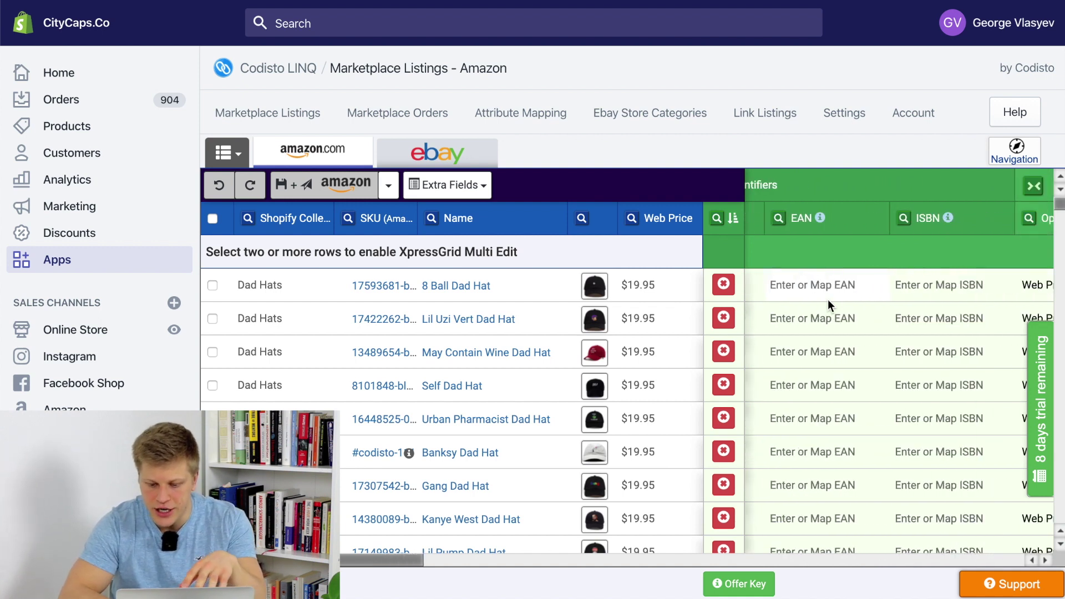
pyautogui.hscroll(2, 828, 304)
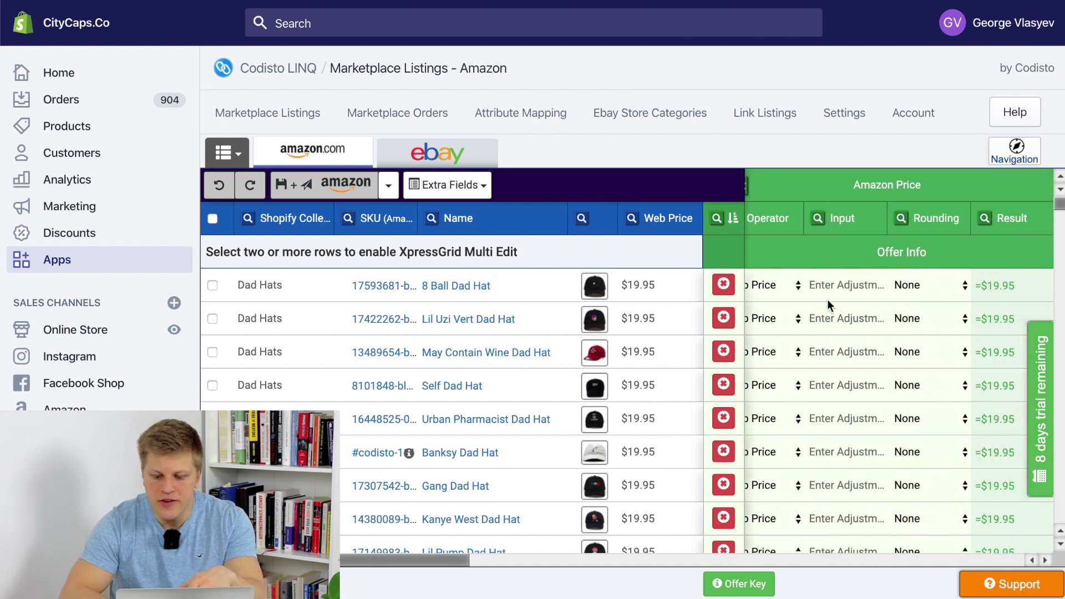
pyautogui.hscroll(5, 813, 300)
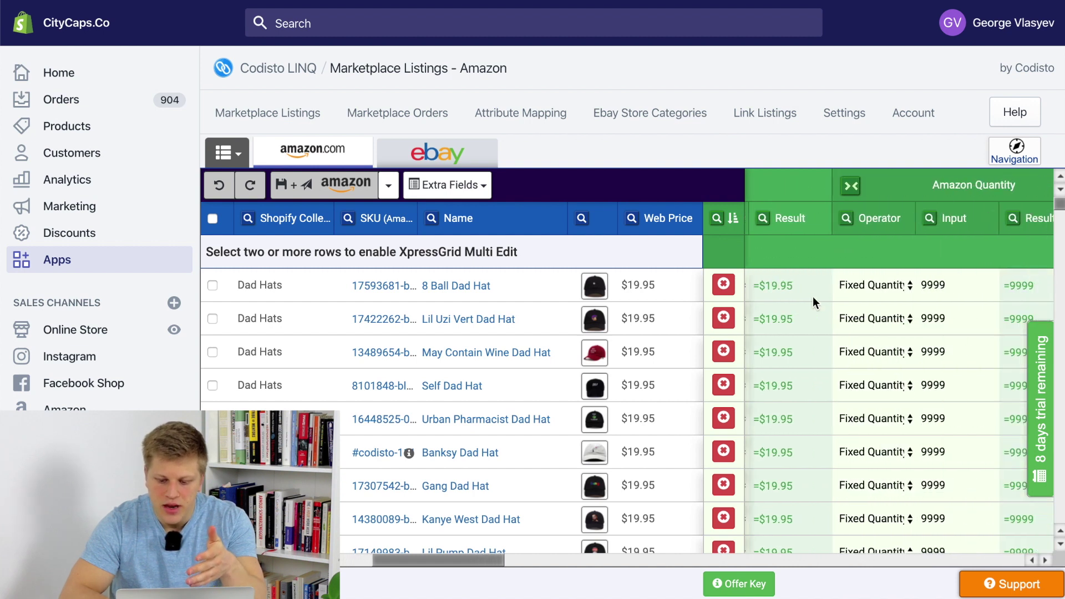
pyautogui.hscroll(6, 814, 296)
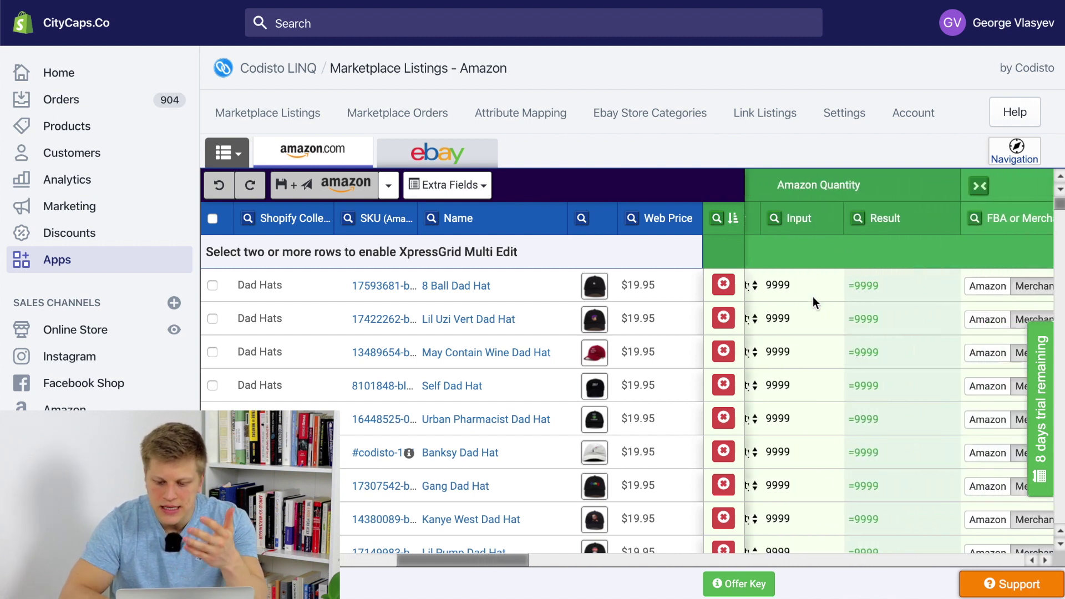
# Examine the grid's shipping rules columns, including FBA or merchant fulfilment, dangerous goods and dispatch time
pyautogui.hscroll(1, 813, 297)
pyautogui.hscroll(-3, 813, 296)
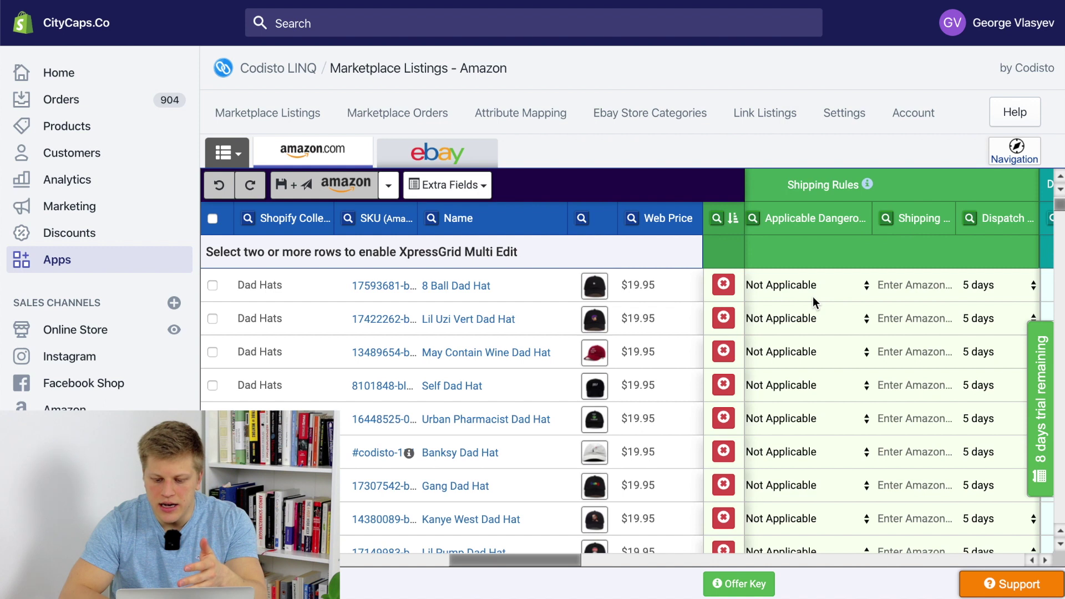
pyautogui.scroll(-1, 813, 296)
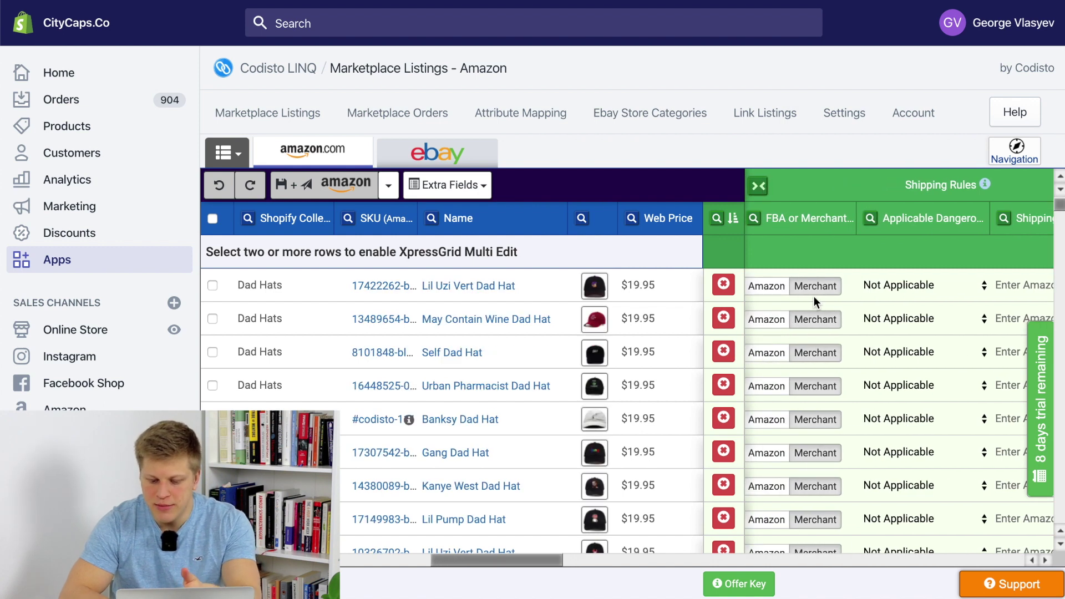
pyautogui.hscroll(4, 814, 297)
pyautogui.scroll(1, 814, 297)
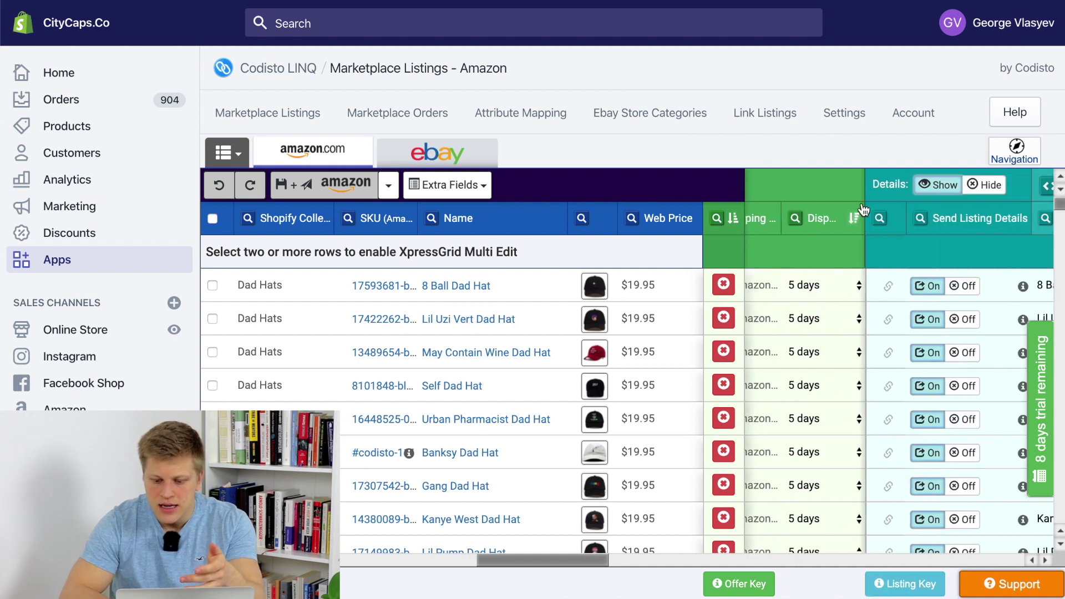
# Examine the grid's listing details columns, including Send Listing Details, Amazon Title and Category
pyautogui.hscroll(3, 940, 267)
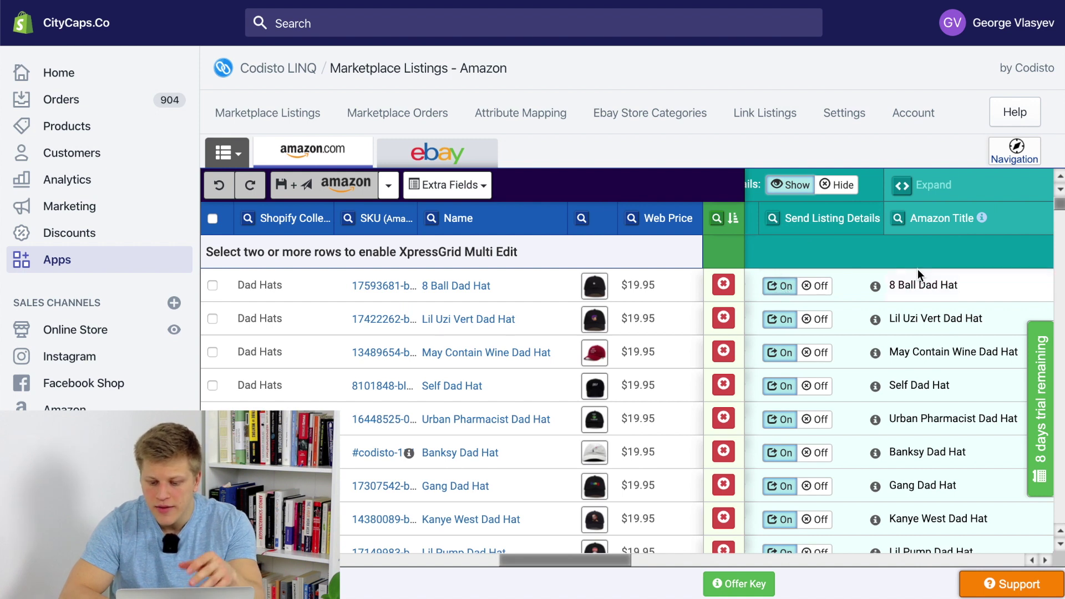
pyautogui.hscroll(3, 917, 272)
pyautogui.hscroll(3, 901, 272)
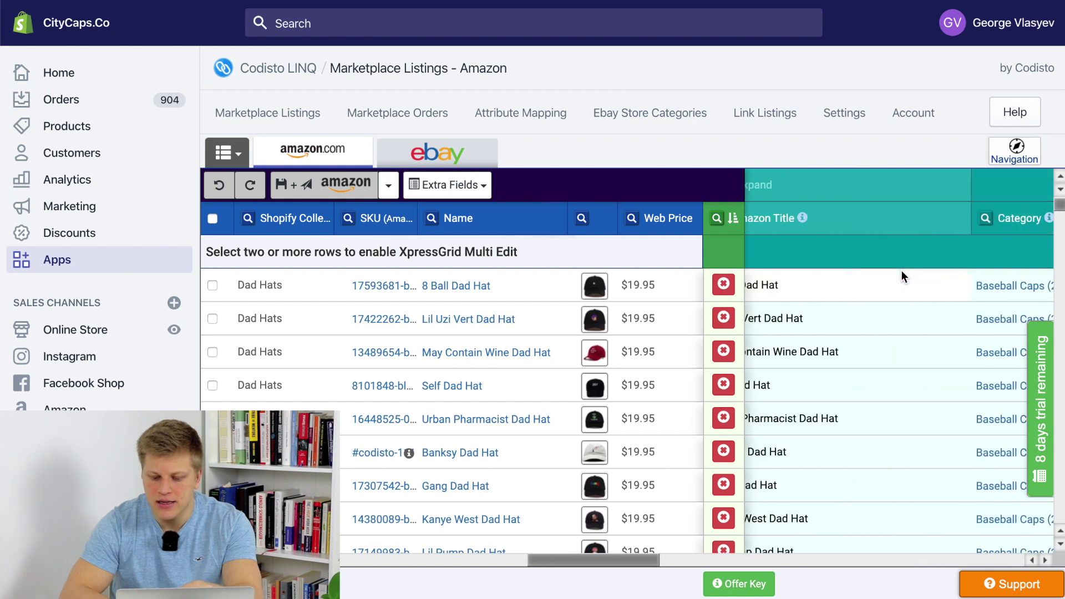
pyautogui.scroll(-1, 901, 271)
pyautogui.hscroll(-1, 901, 271)
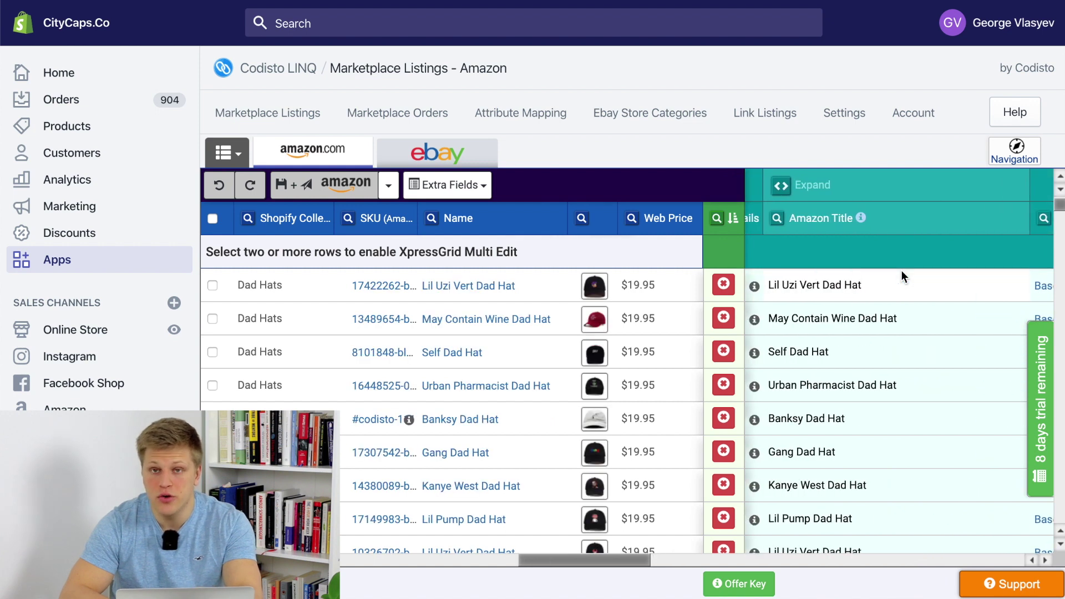
# Examine the grid's remaining listing columns: Category, Description, Batteries Required, the bullet points, and the Offer Details product and item types
pyautogui.scroll(1, 901, 270)
pyautogui.hscroll(3, 900, 271)
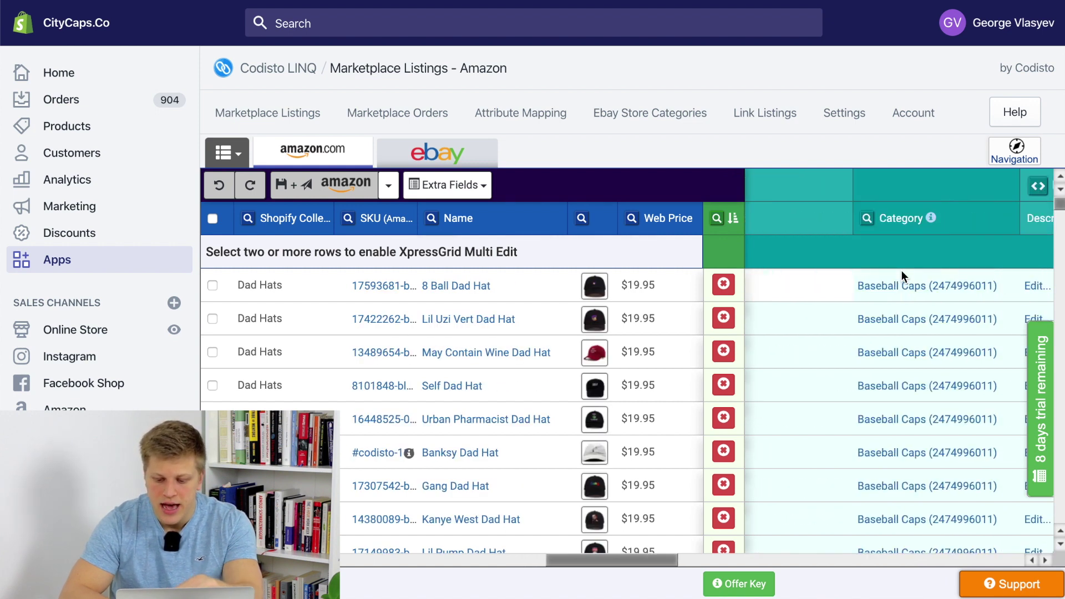
pyautogui.hscroll(1, 901, 271)
pyautogui.hscroll(2, 837, 294)
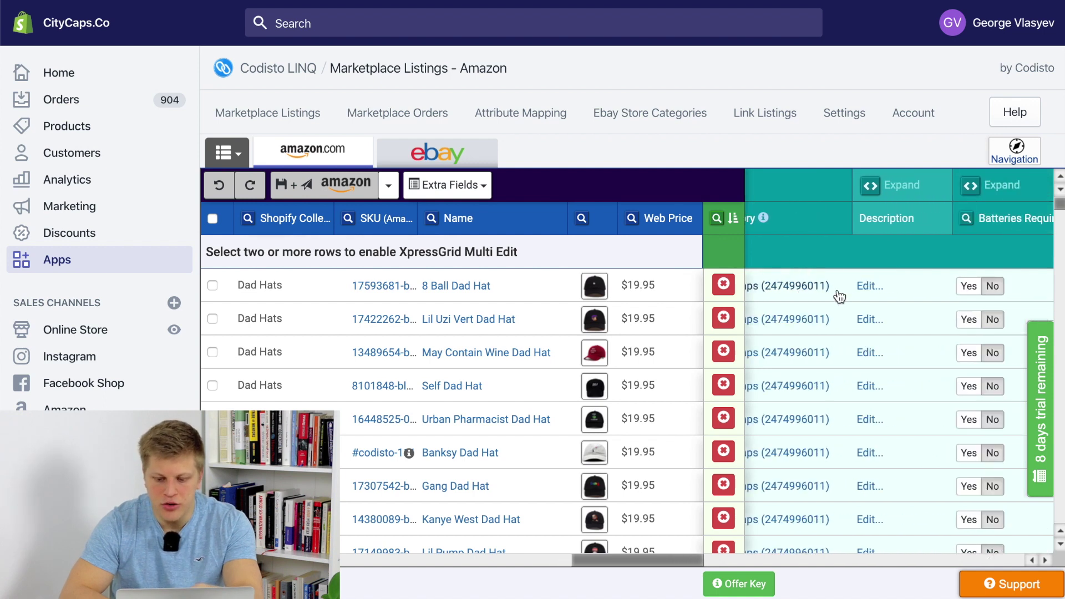
pyautogui.hscroll(2, 839, 297)
pyautogui.hscroll(1, 833, 293)
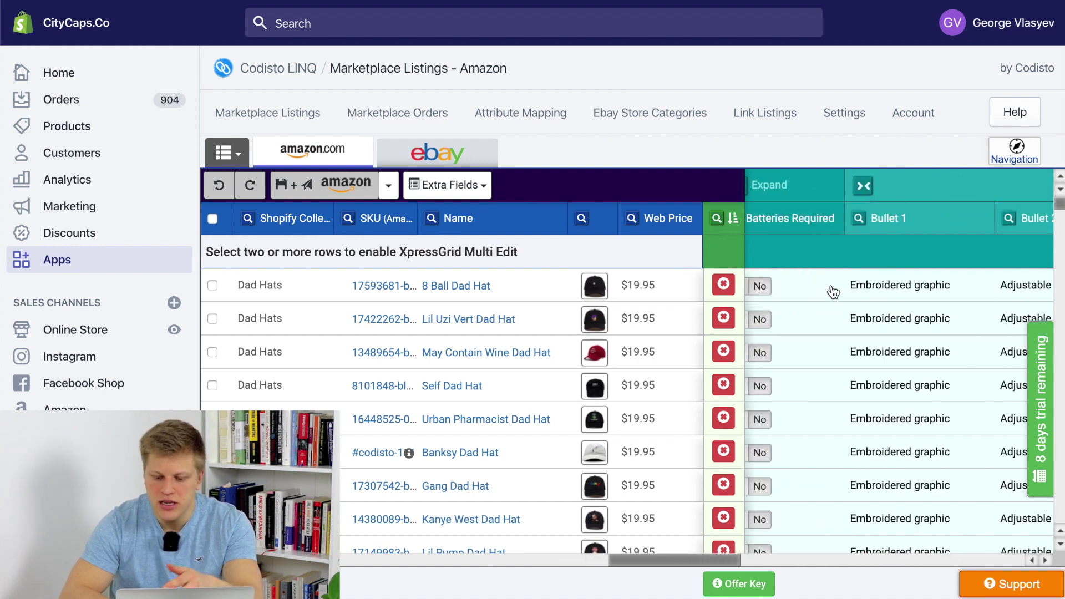
pyautogui.hscroll(1, 833, 292)
pyautogui.hscroll(4, 833, 292)
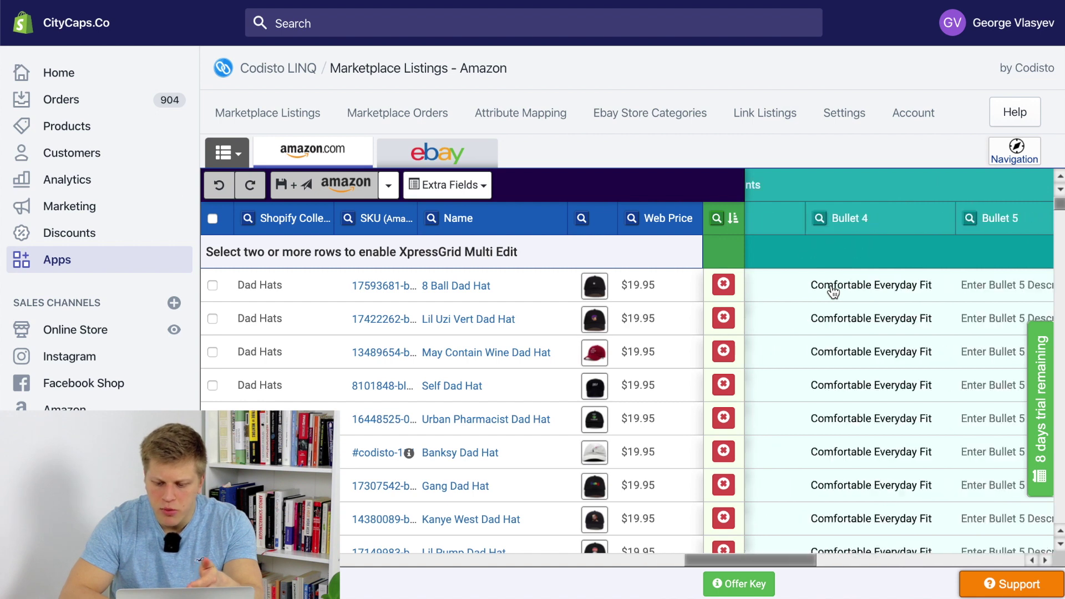
pyautogui.hscroll(5, 834, 292)
pyautogui.hscroll(4, 833, 293)
pyautogui.hscroll(-4, 833, 292)
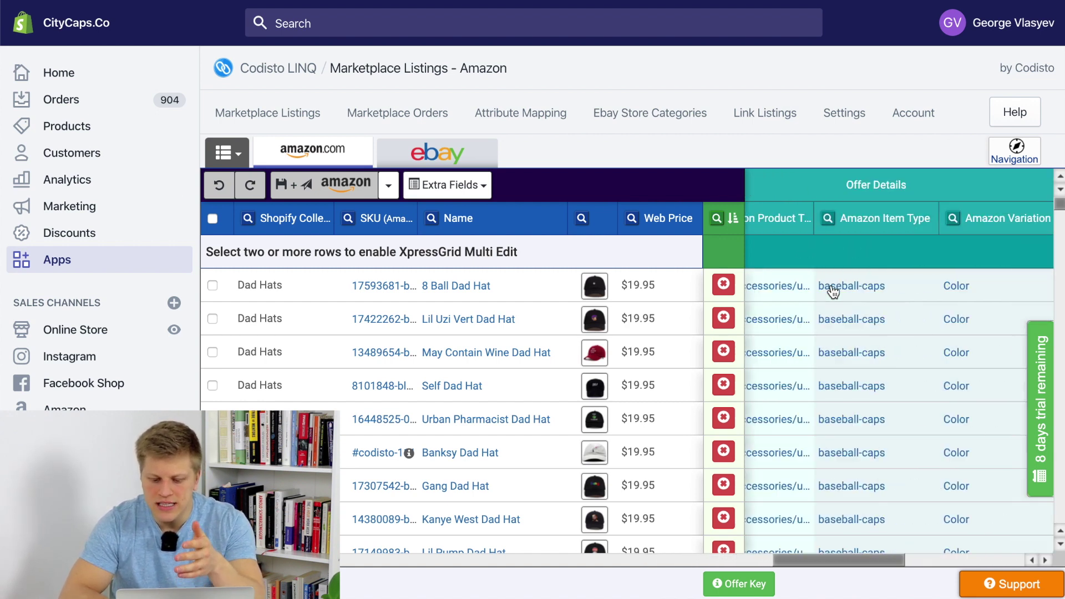
# Open the Kanye Bear Dad Hat's Amazon product listing and go to its Product Identifiers table
pyautogui.hscroll(-10, 833, 292)
pyautogui.click(950, 294)
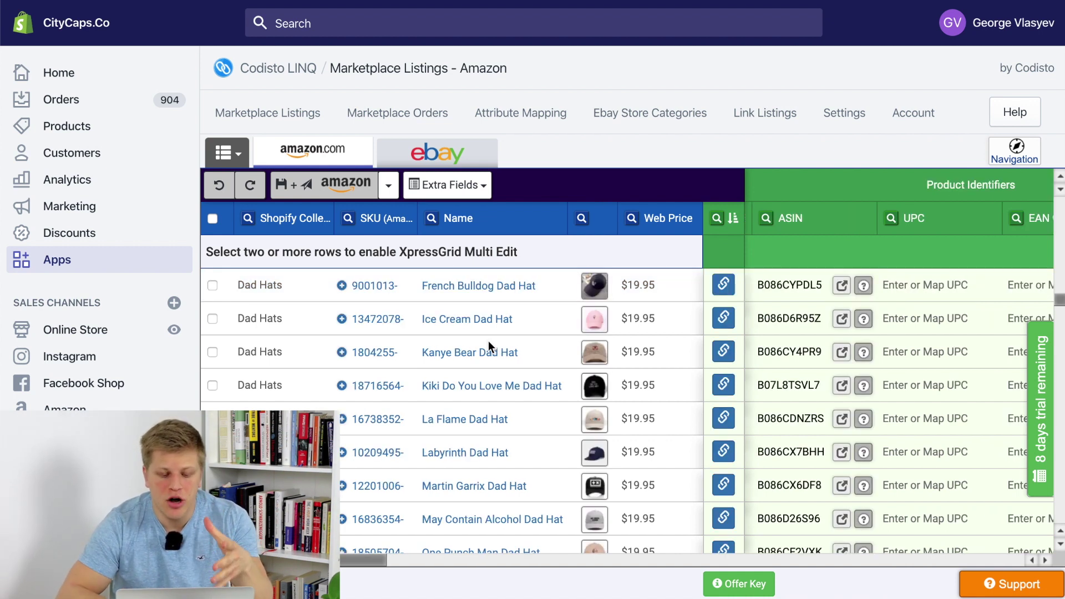
pyautogui.click(489, 354)
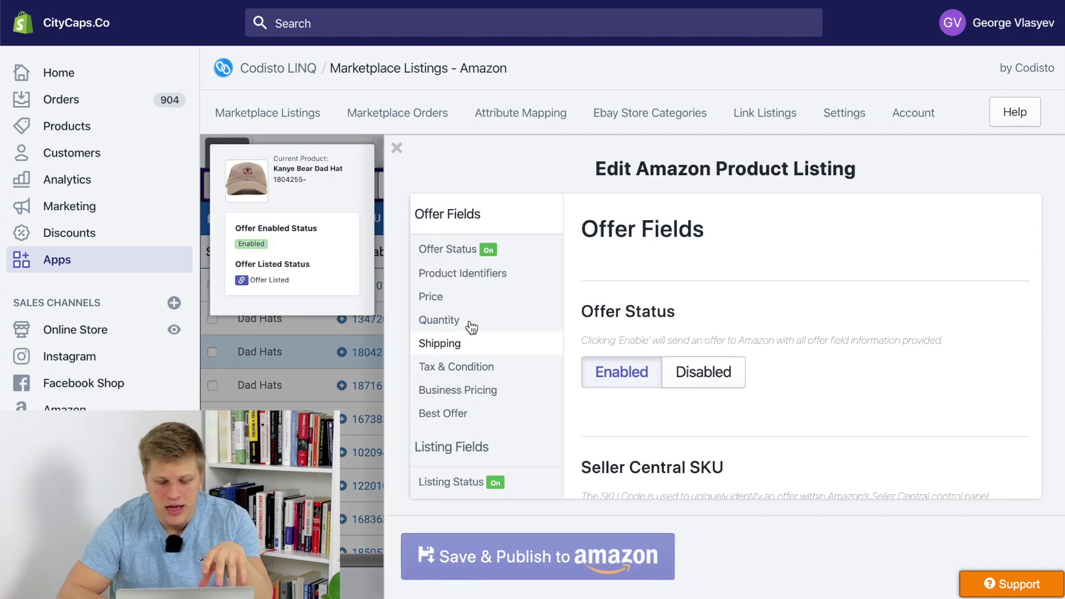
pyautogui.click(455, 275)
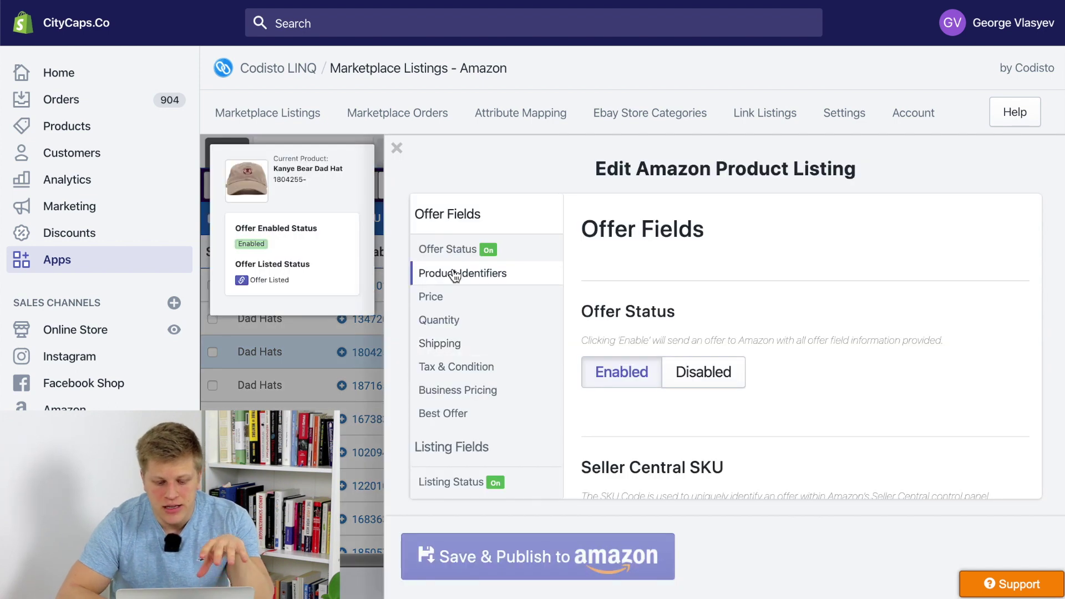
pyautogui.scroll(-5, 488, 277)
pyautogui.click(618, 383)
pyautogui.scroll(-3, 815, 304)
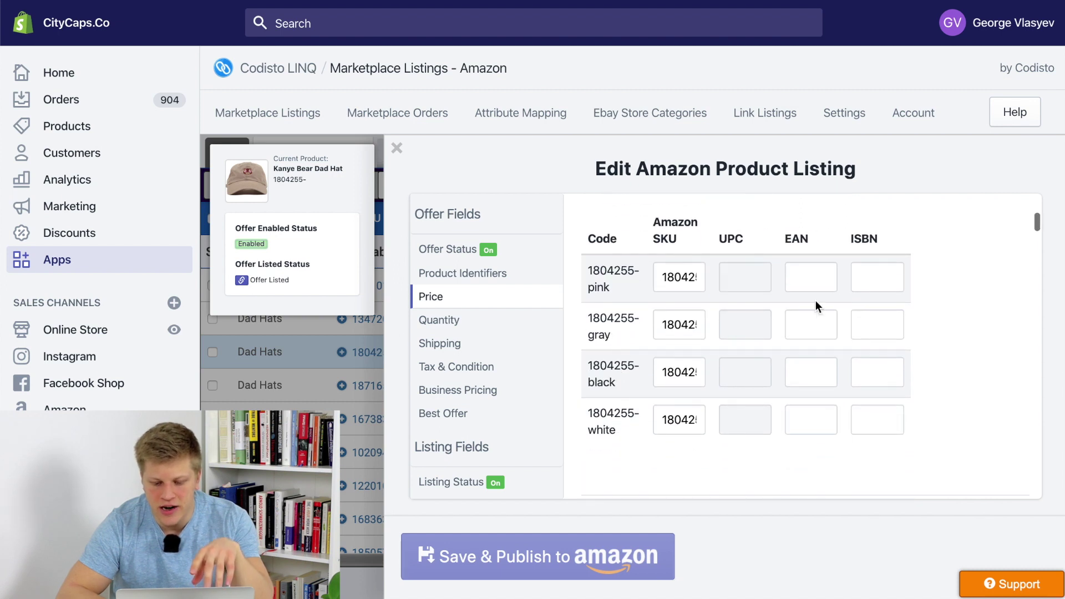
# Examine the UPC, EAN and ISBN fields of the pink, gray, black and white variants, and return to the marketplace listings grid
pyautogui.moveTo(767, 240); pyautogui.dragTo(917, 242)
pyautogui.click(825, 284)
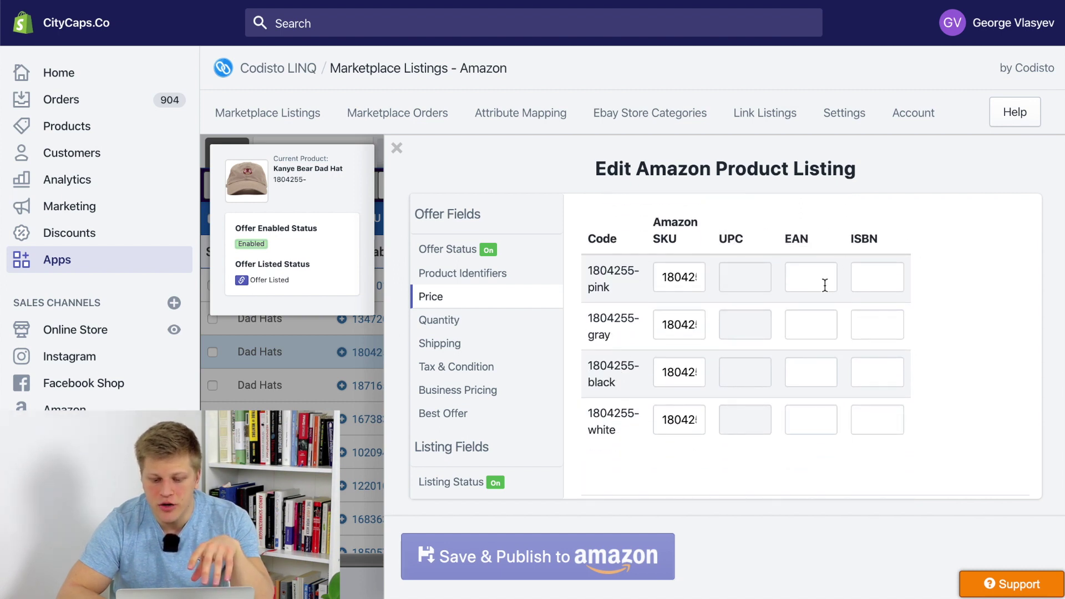
pyautogui.click(813, 279)
pyautogui.click(813, 324)
pyautogui.click(814, 371)
pyautogui.click(812, 420)
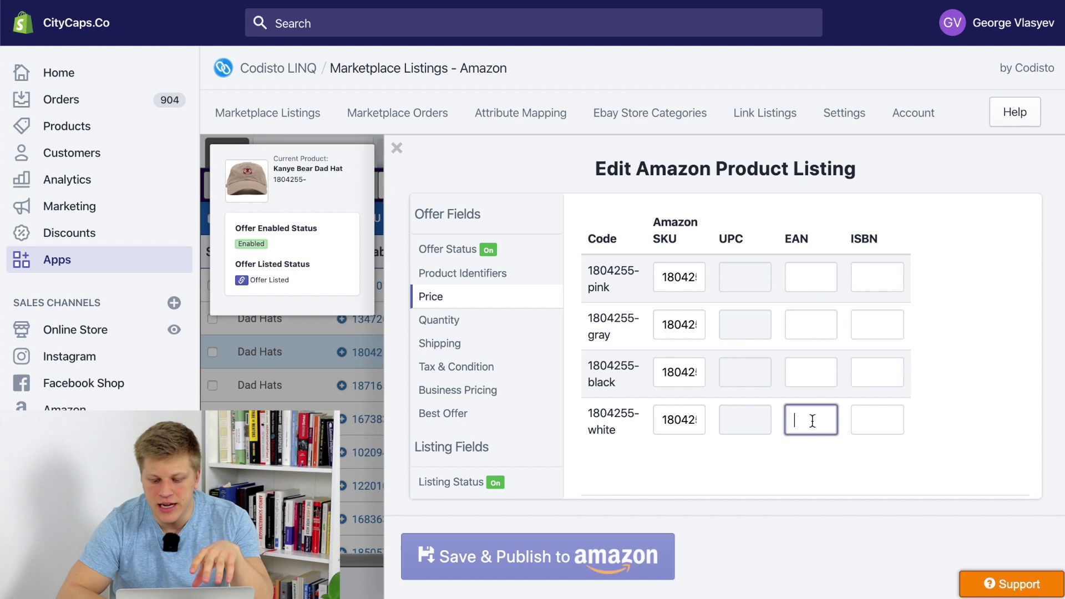
pyautogui.click(793, 272)
pyautogui.scroll(-2, 808, 333)
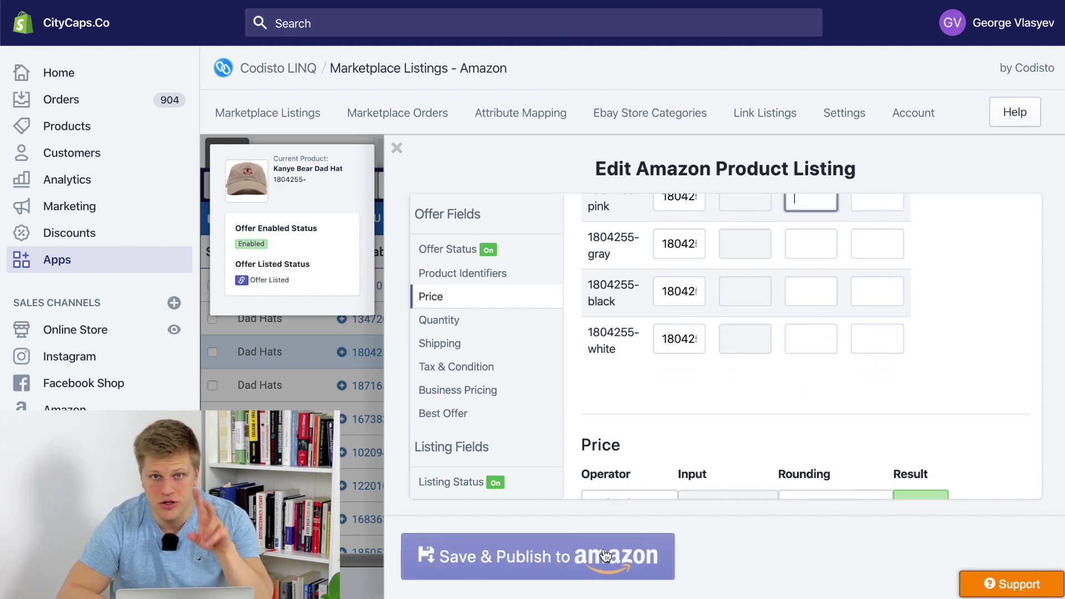
pyautogui.click(240, 118)
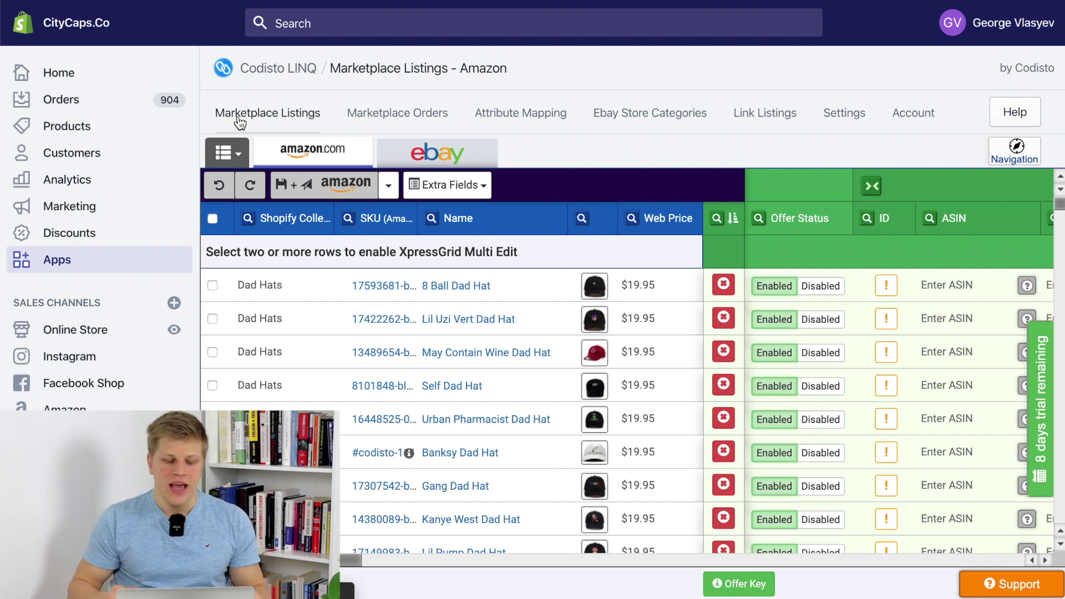
# Export the products from Shopify's product list and download products_export_1.csv from the export email in Gmail
pyautogui.click(519, 128)
pyautogui.scroll(-7, 309, 381)
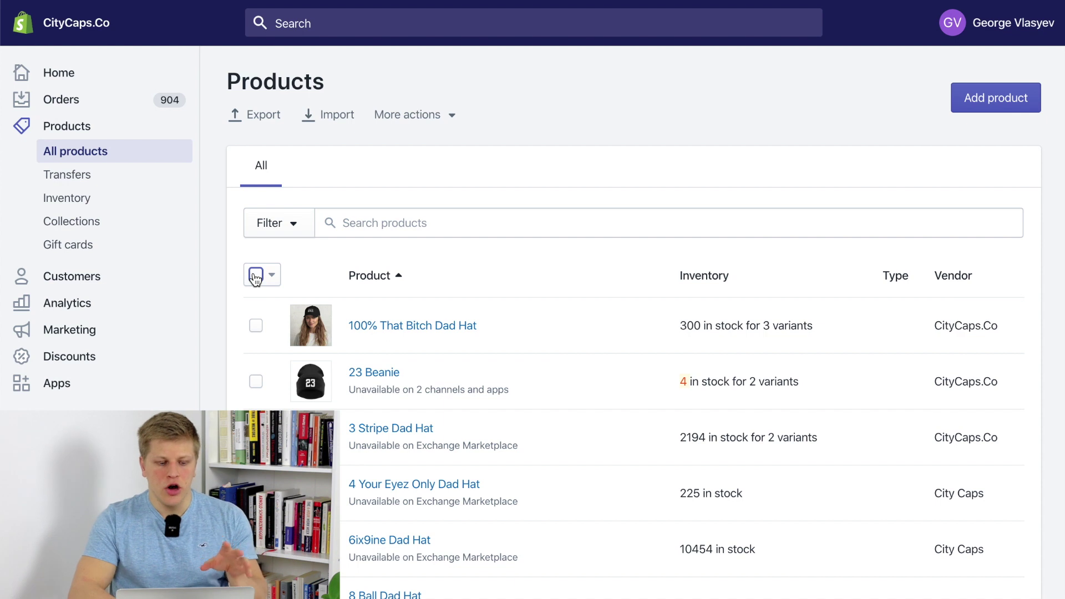
pyautogui.click(256, 275)
pyautogui.click(255, 276)
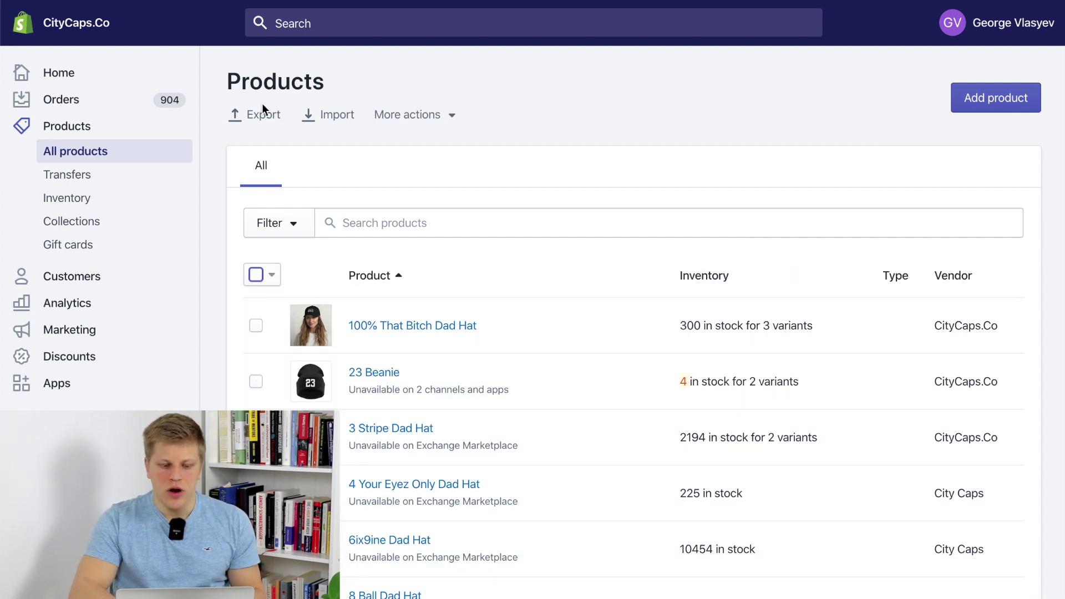
pyautogui.click(260, 114)
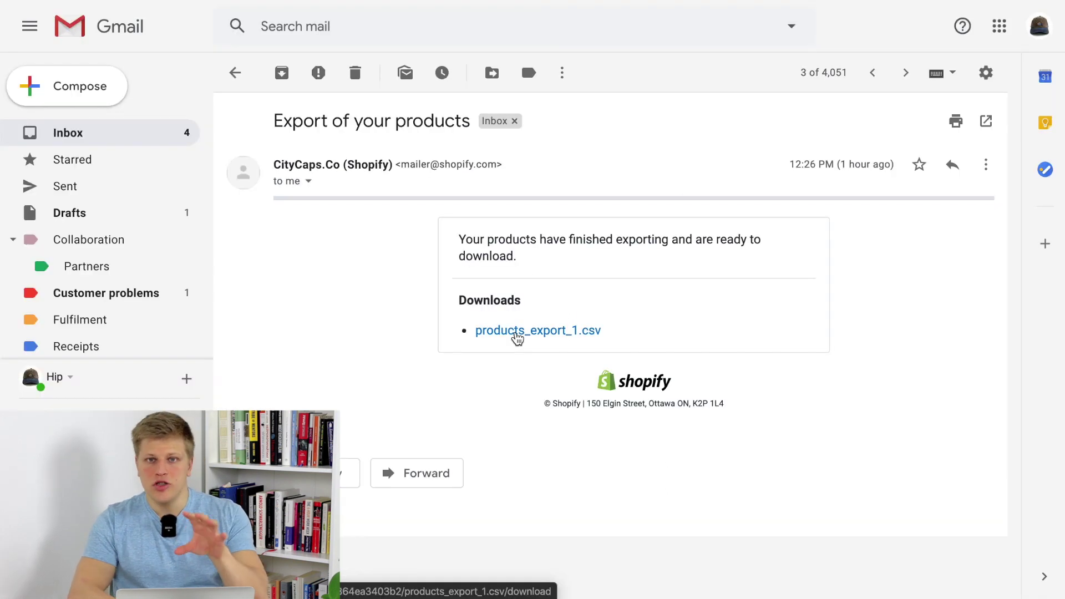
pyautogui.click(515, 332)
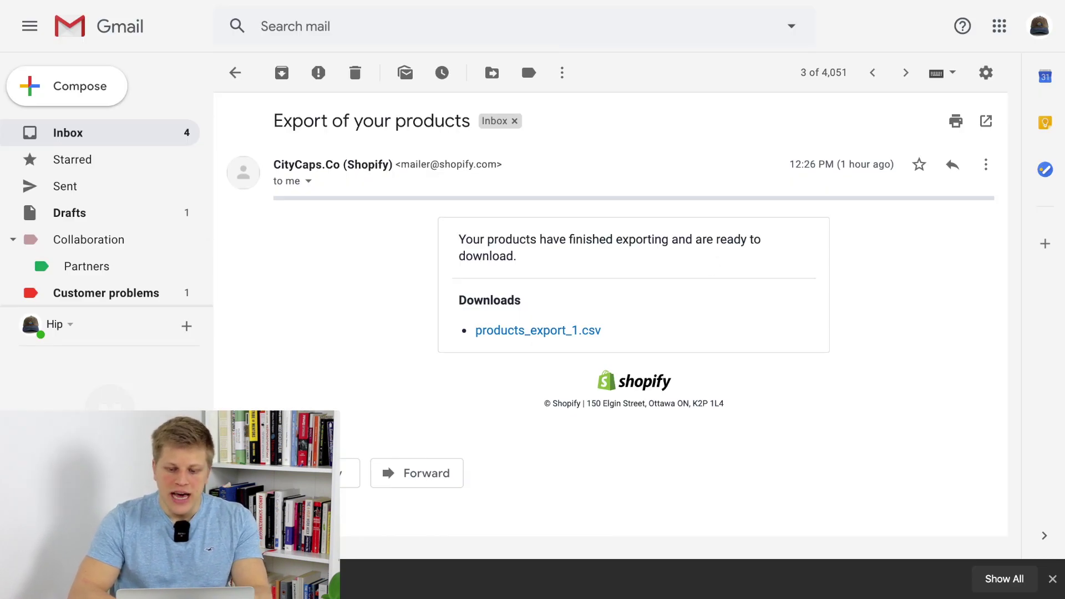
# Switch to Google Sheets and import products_export_1 (7).csv into the blank spreadsheet, using Replace spreadsheet and automatic separator detection
pyautogui.hotkey('ctrl', 'Tab')
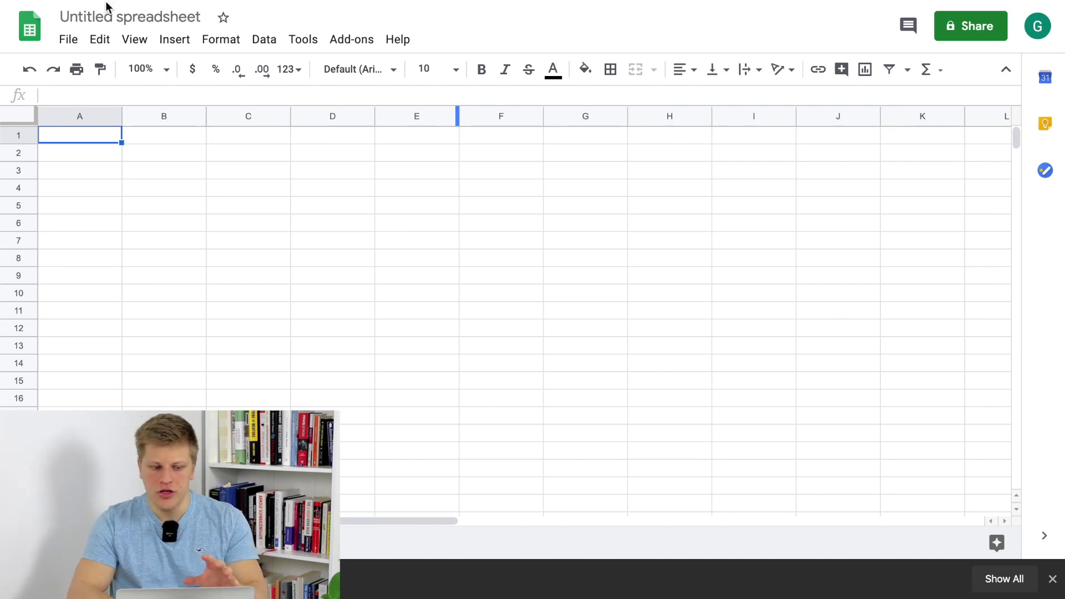
pyautogui.click(67, 50)
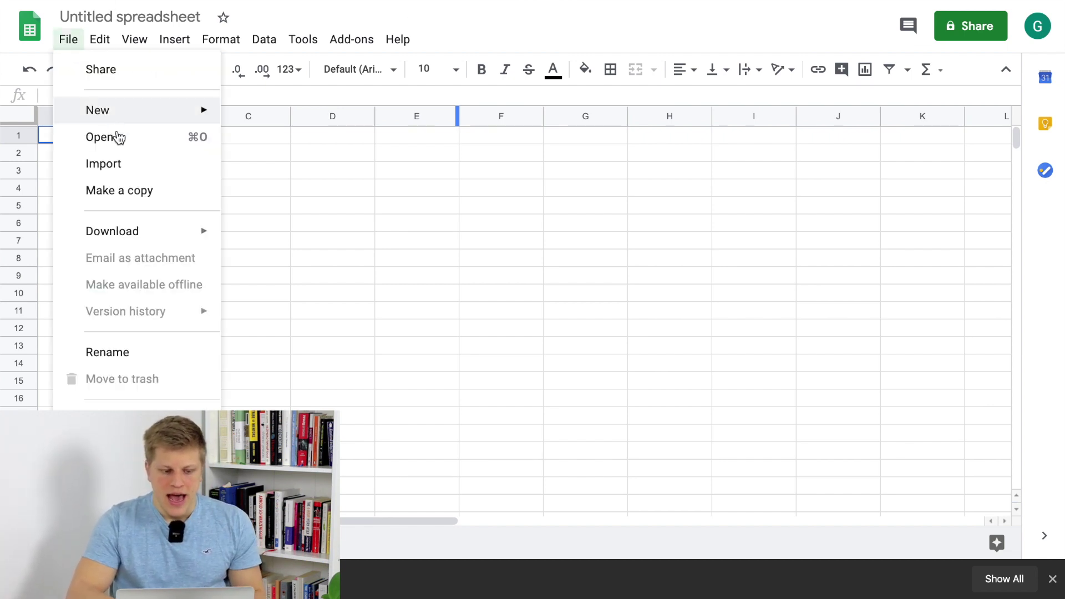
pyautogui.click(138, 163)
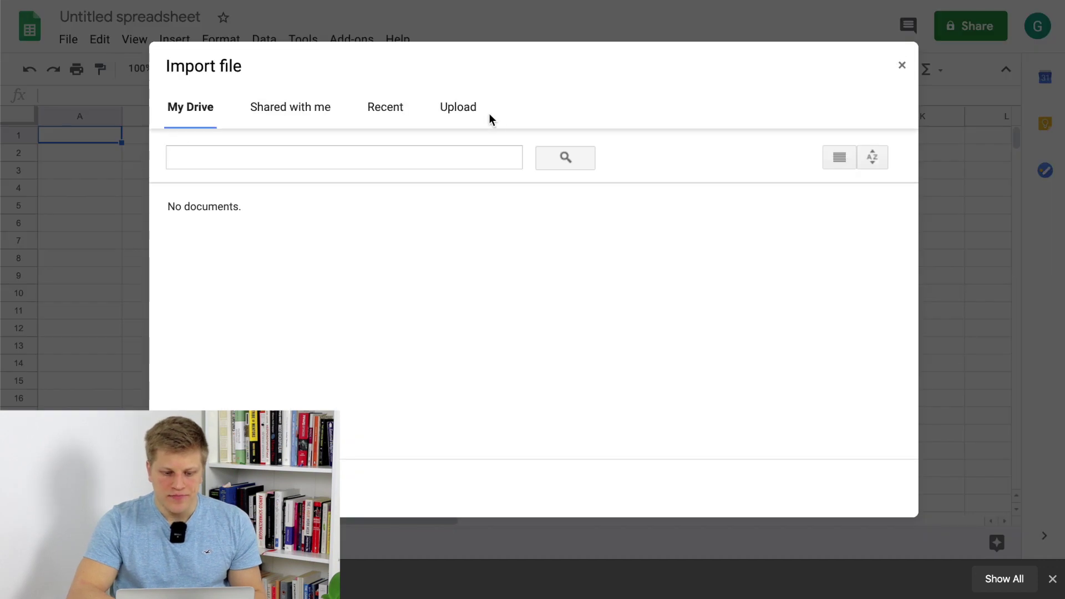
pyautogui.click(469, 109)
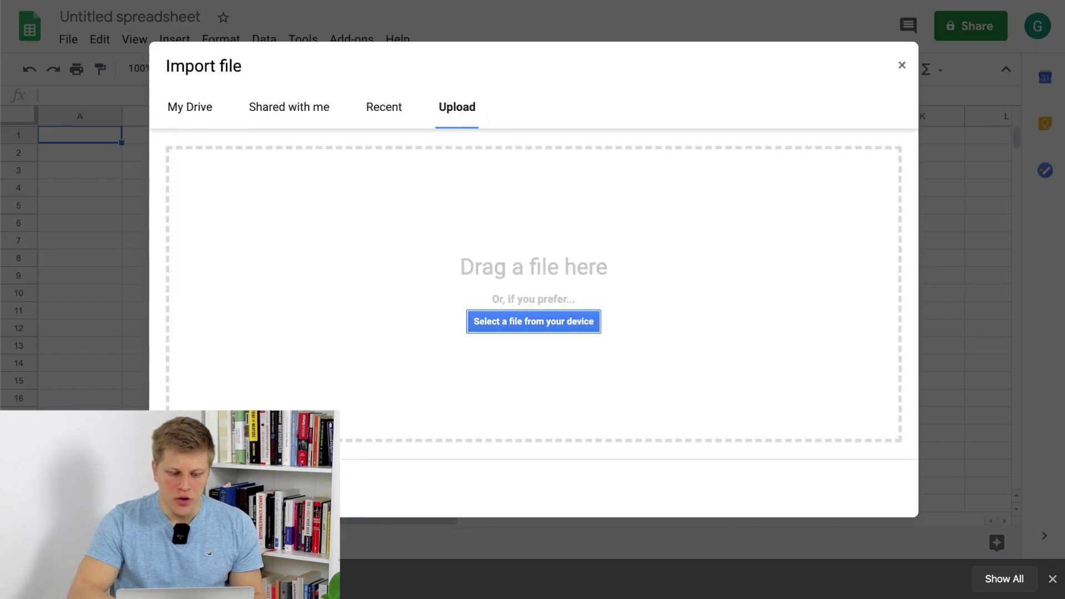
pyautogui.click(504, 241)
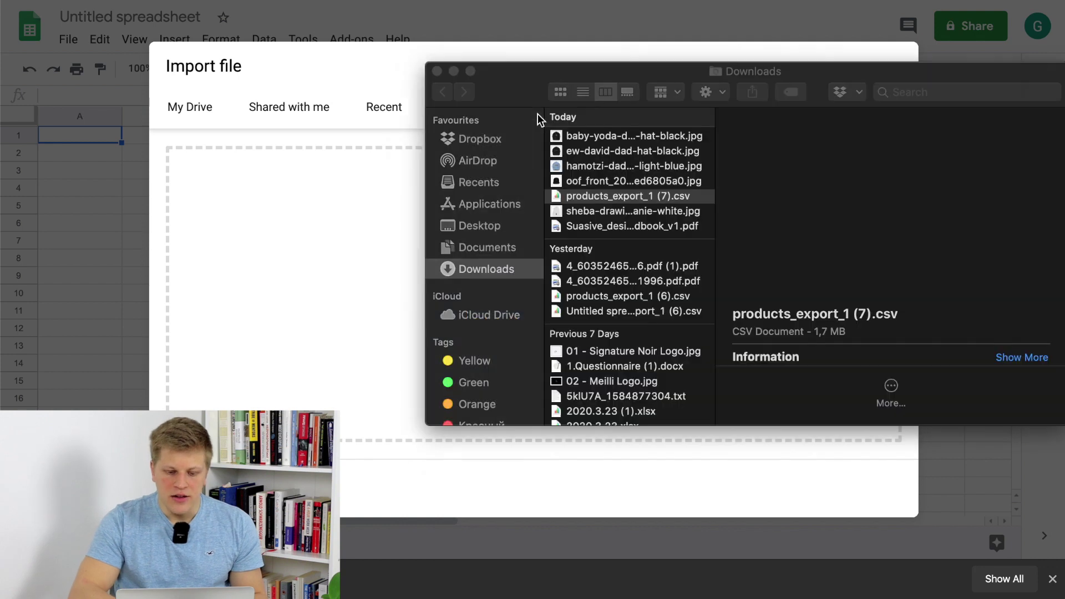
pyautogui.moveTo(552, 195); pyautogui.dragTo(328, 239)
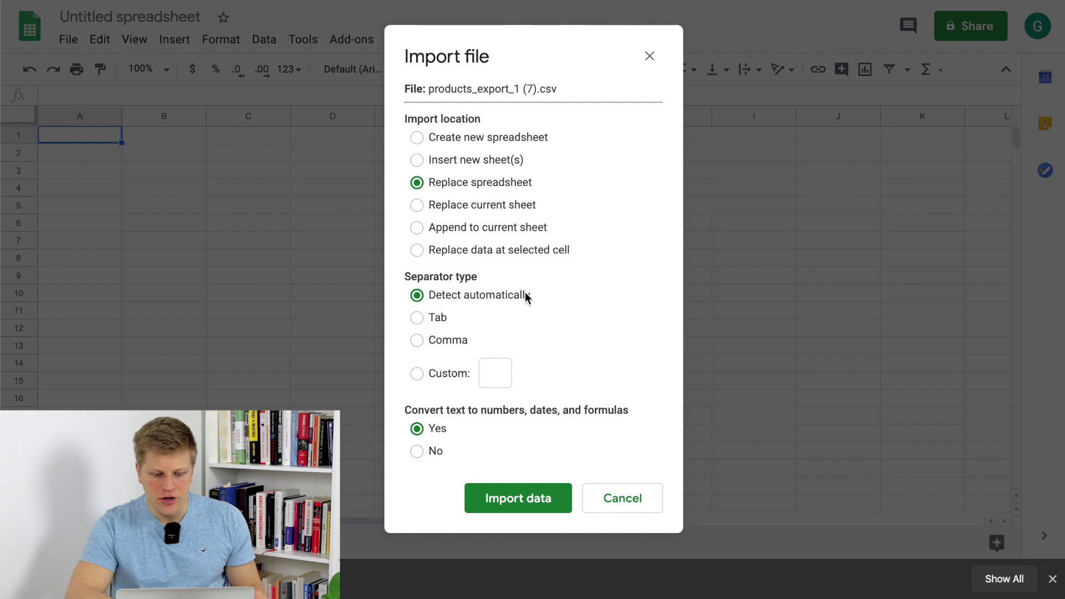
pyautogui.click(541, 502)
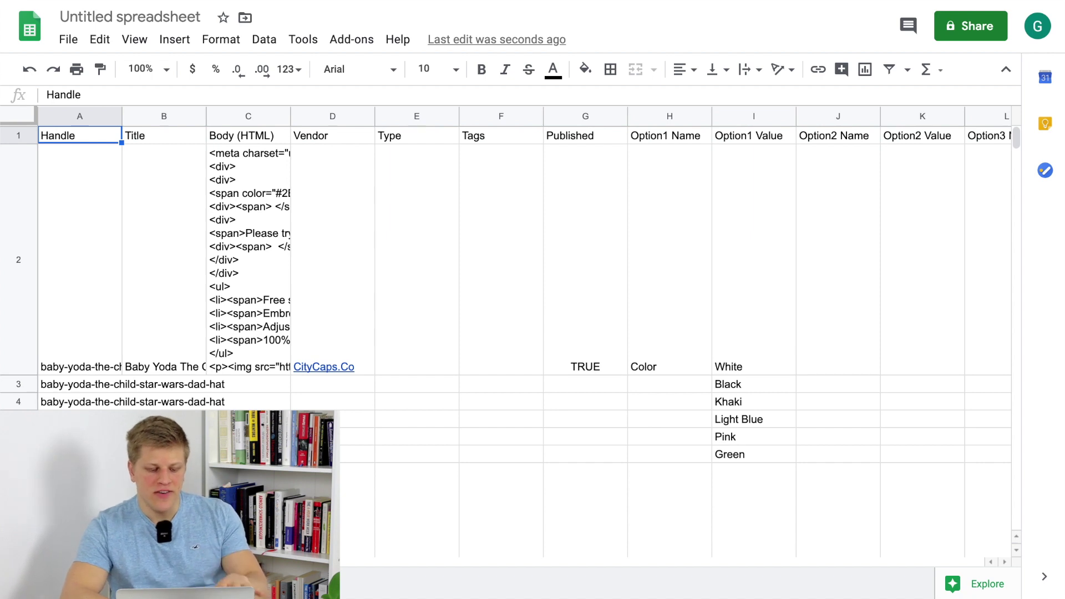
# Copy the first block of barcodes from hipdadhat_15521_Barcodes.txt in Gmail into the spreadsheet's Variant Barcode column, starting at cell W2
pyautogui.hscroll(9, 351, 566)
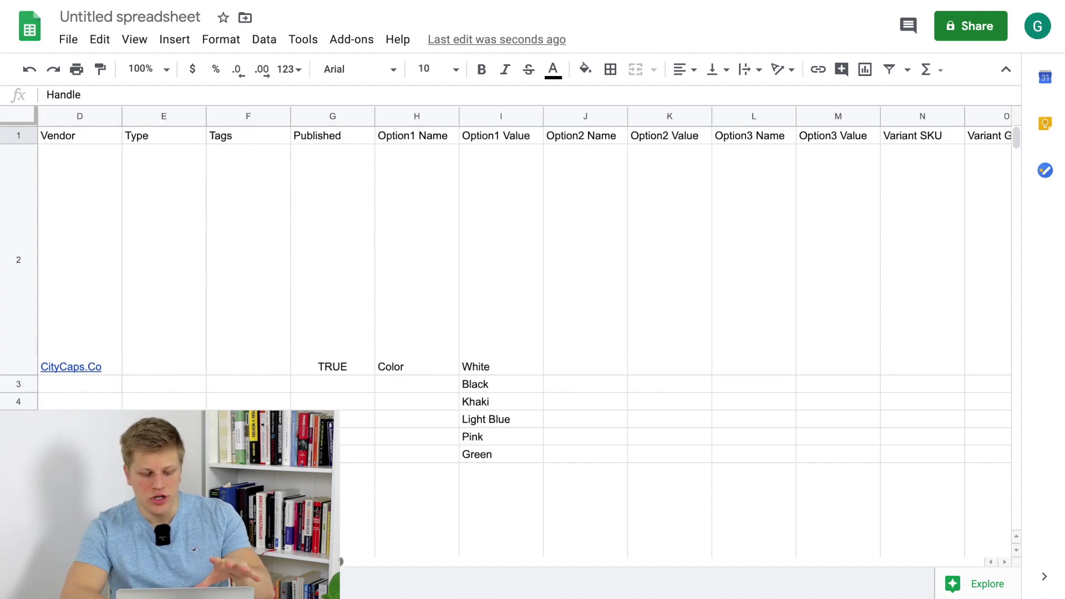
pyautogui.moveTo(351, 566); pyautogui.dragTo(448, 568)
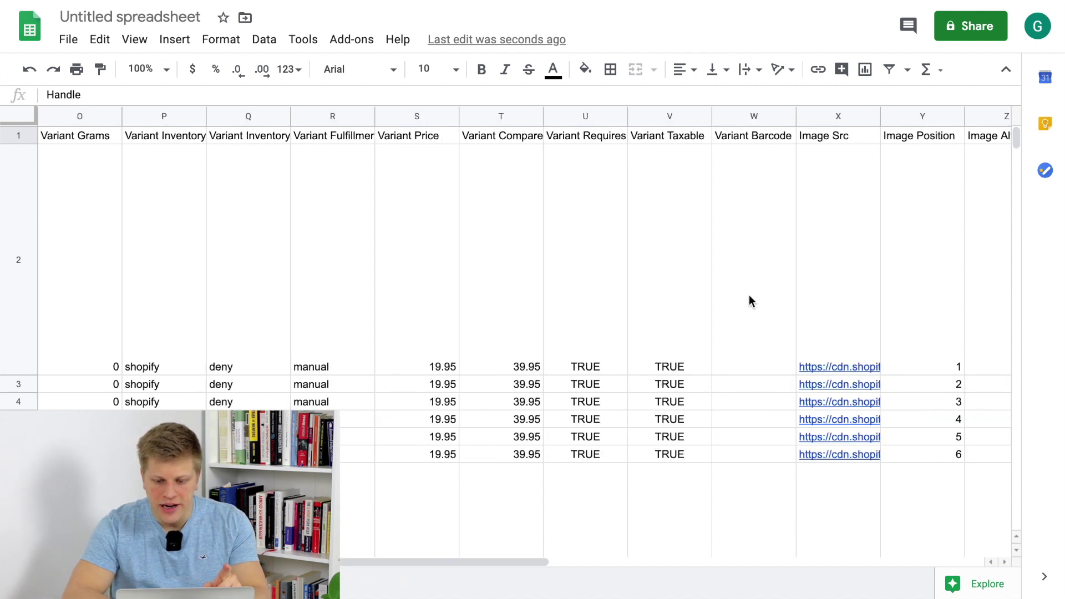
pyautogui.click(765, 118)
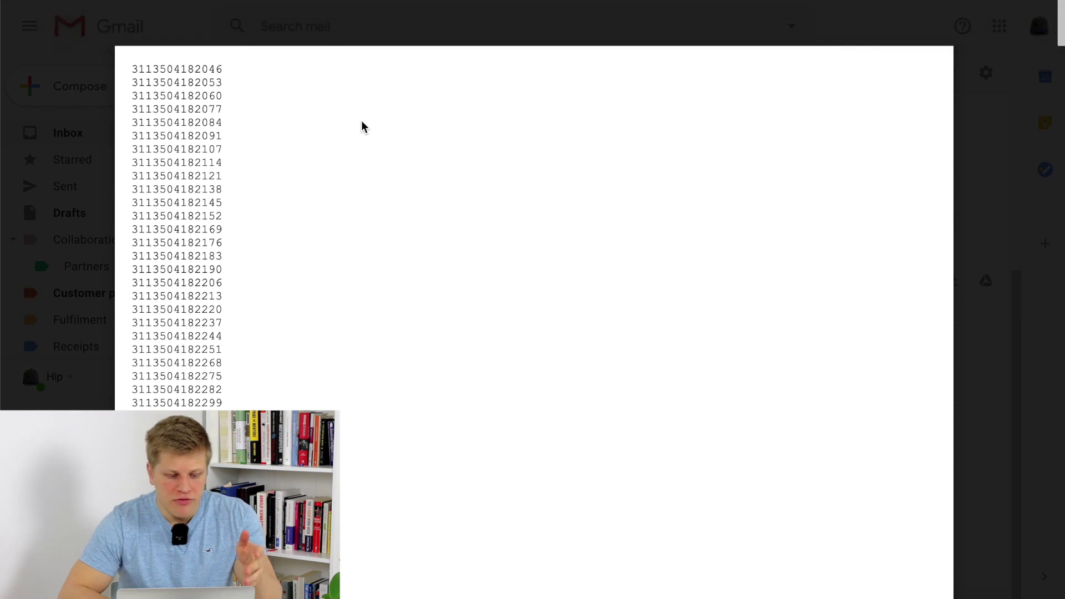
pyautogui.scroll(-13, 361, 122)
pyautogui.scroll(13, 361, 122)
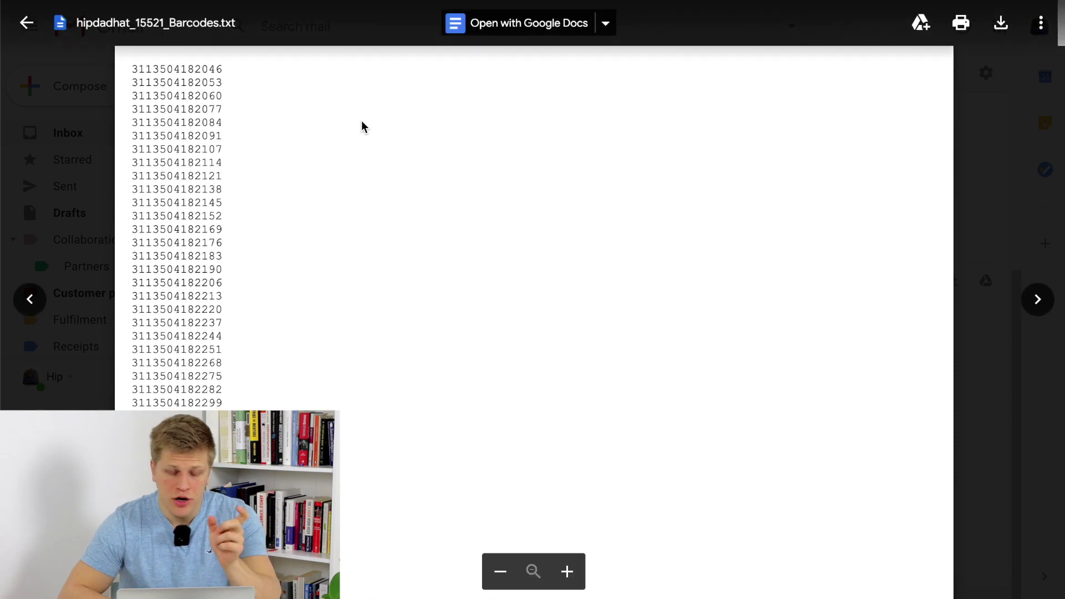
pyautogui.moveTo(135, 73); pyautogui.dragTo(281, 361)
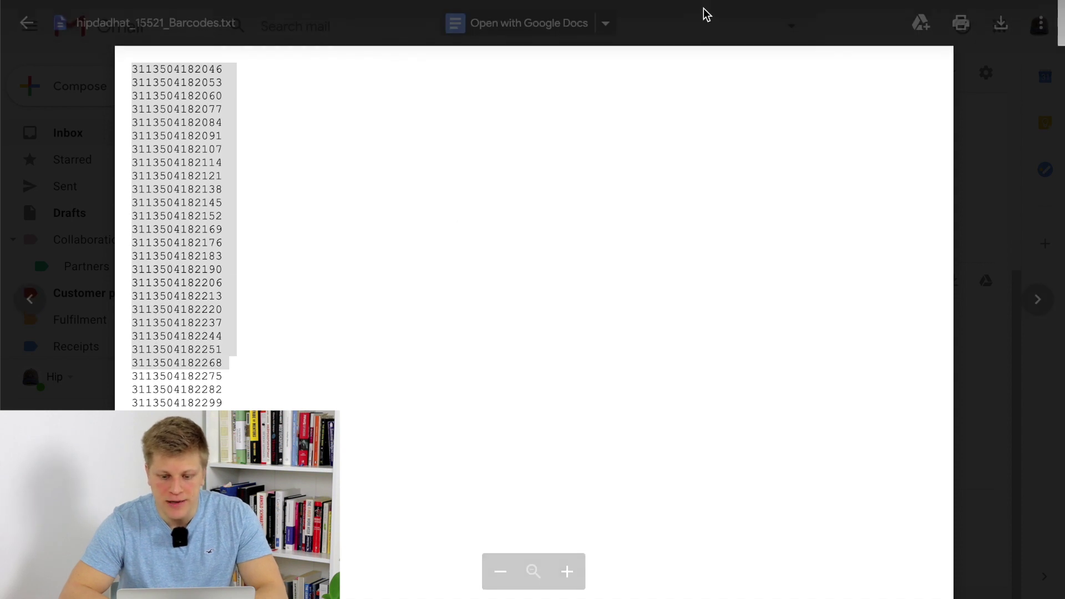
pyautogui.hotkey('ctrl', 'Tab')
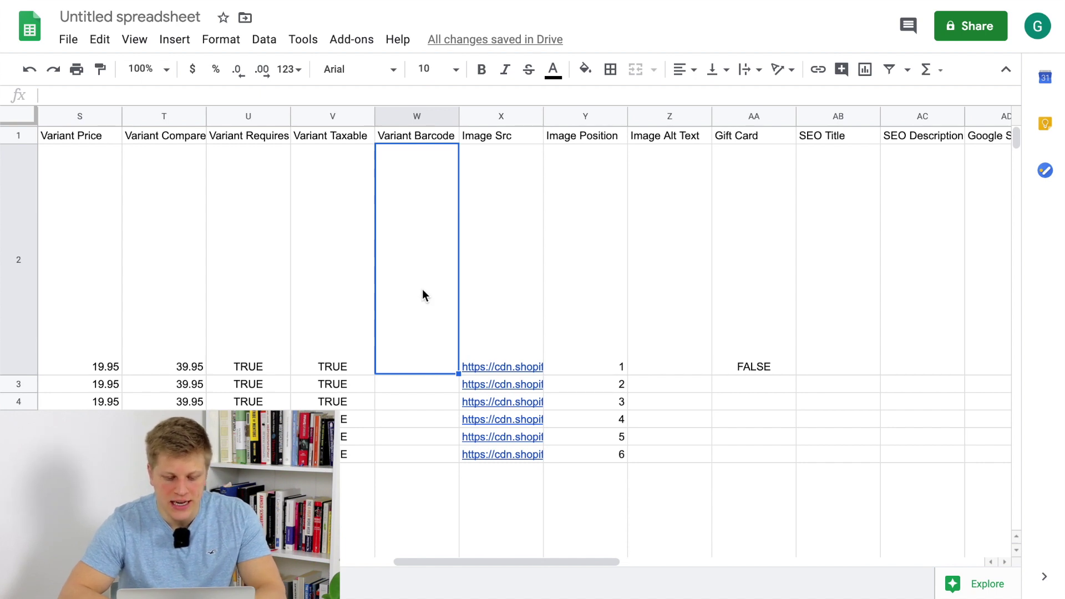
pyautogui.hotkey('ctrl', 'v')
pyautogui.click(348, 344)
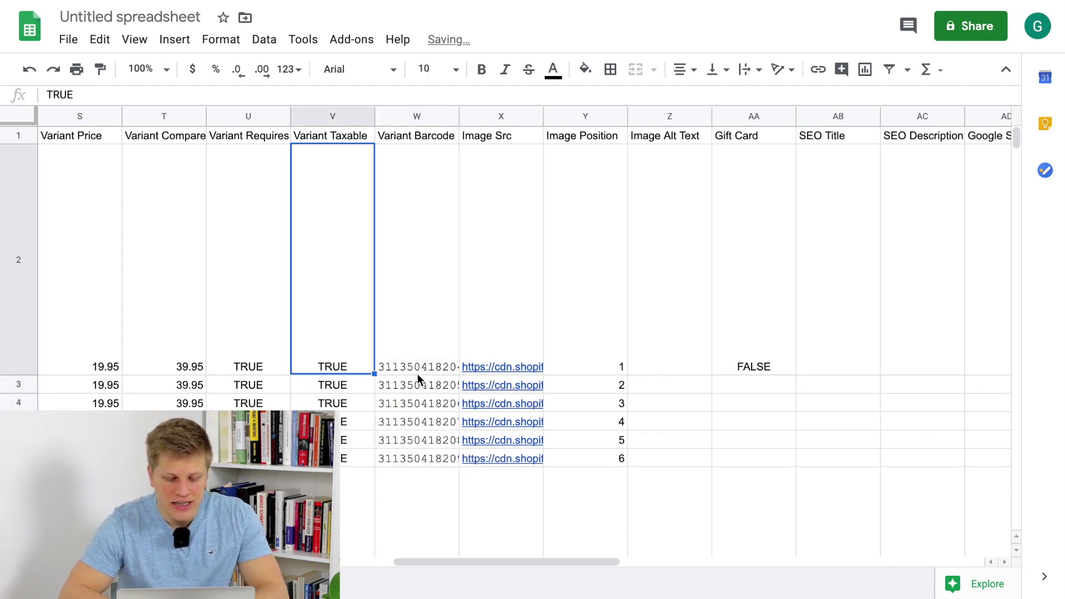
# Check the pasted barcodes against the product variant rows and return to the first barcode in cell W2
pyautogui.scroll(-5, 417, 377)
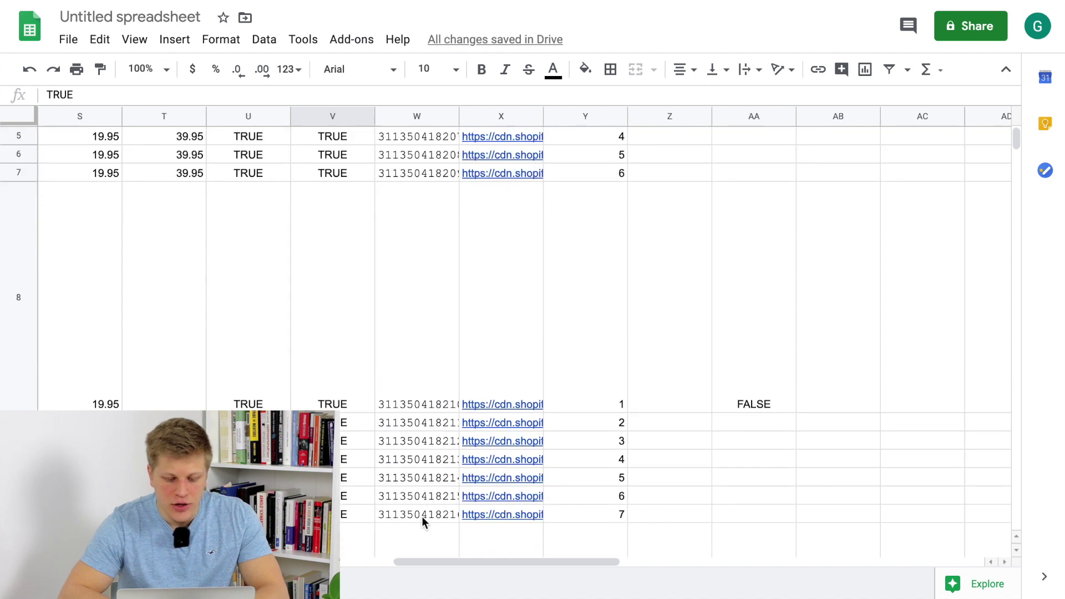
pyautogui.rightClick(423, 497)
pyautogui.click(367, 336)
pyautogui.scroll(1, 428, 371)
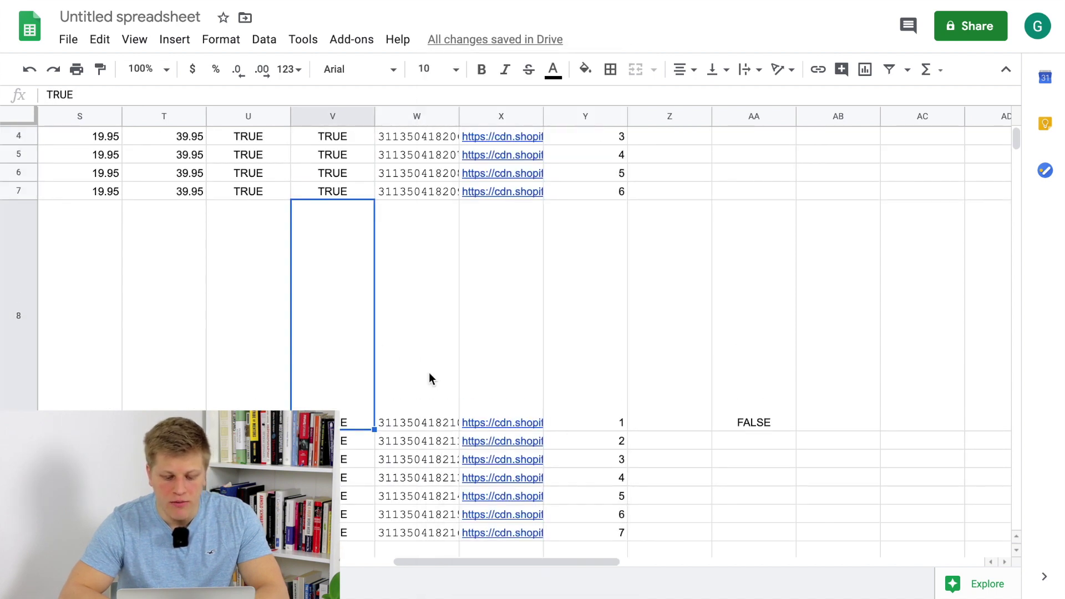
pyautogui.scroll(5, 430, 373)
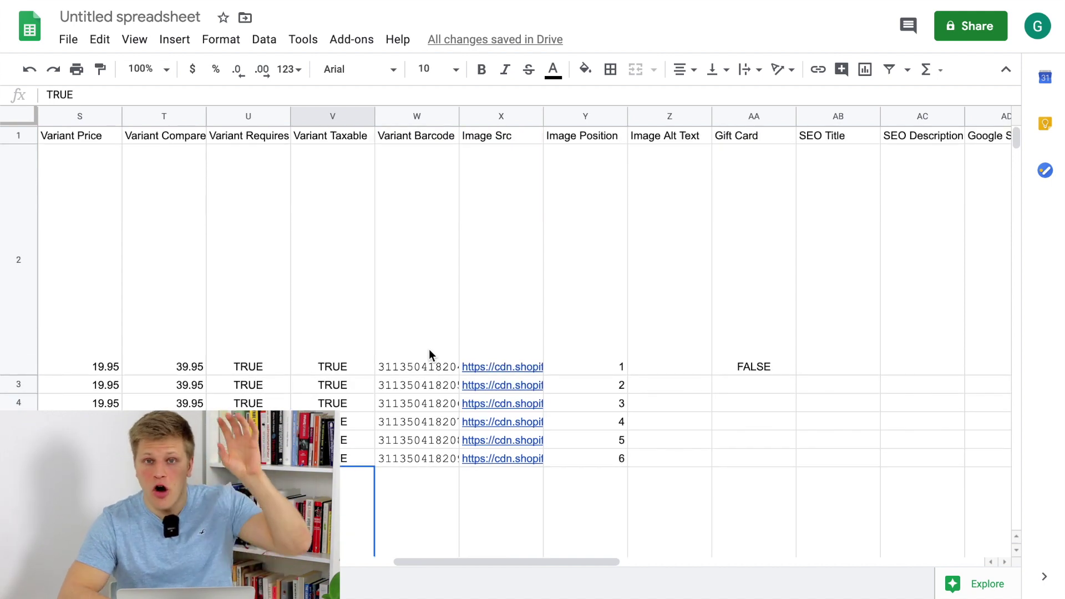
pyautogui.click(430, 353)
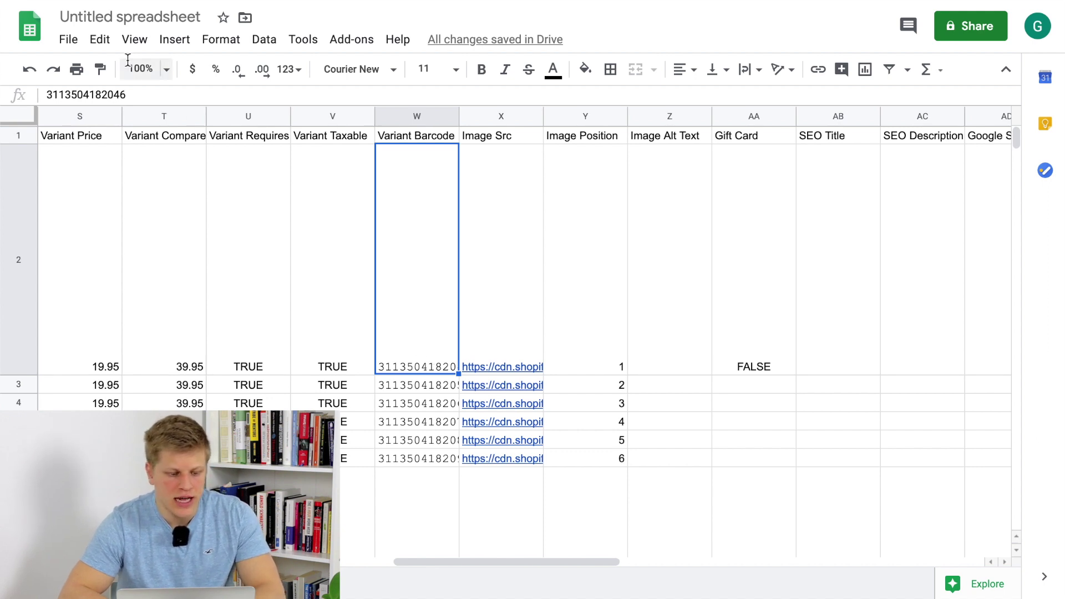
# Download the spreadsheet with the added barcodes as a CSV file
pyautogui.click(70, 41)
pyautogui.moveTo(156, 232)
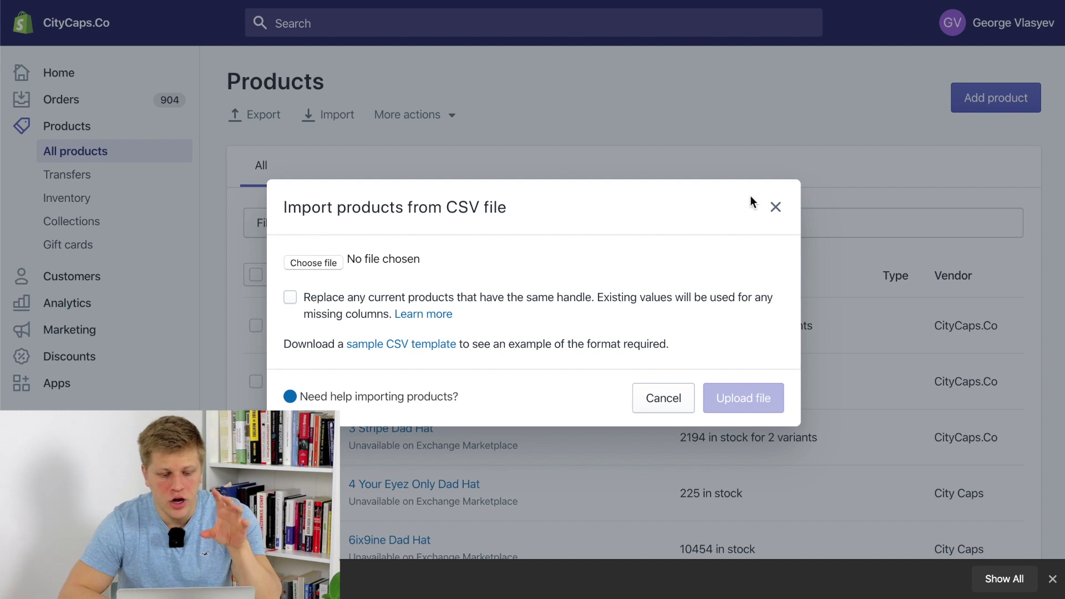
# Switch to Shopify's product list and choose Untitled spreadsheet - products_export_1 (7).csv from Downloads as the product import file
pyautogui.click(775, 206)
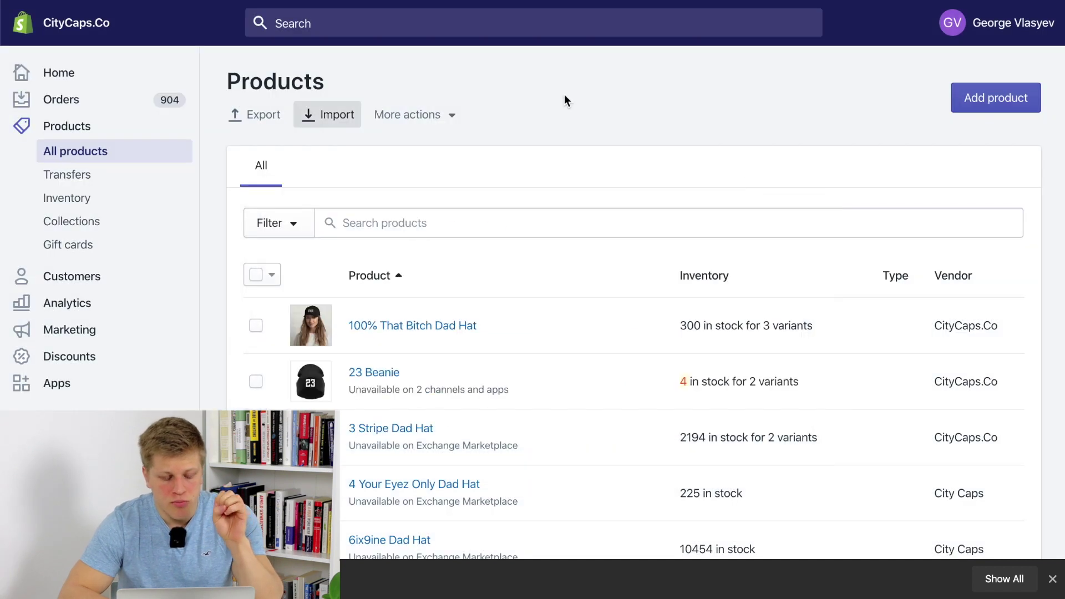
pyautogui.click(328, 119)
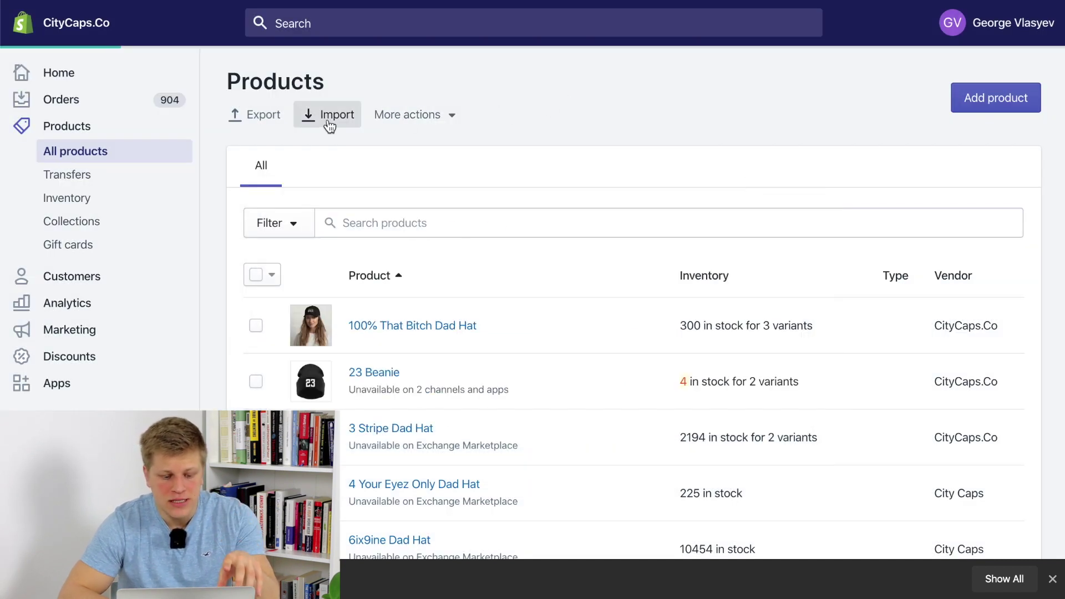
pyautogui.click(321, 262)
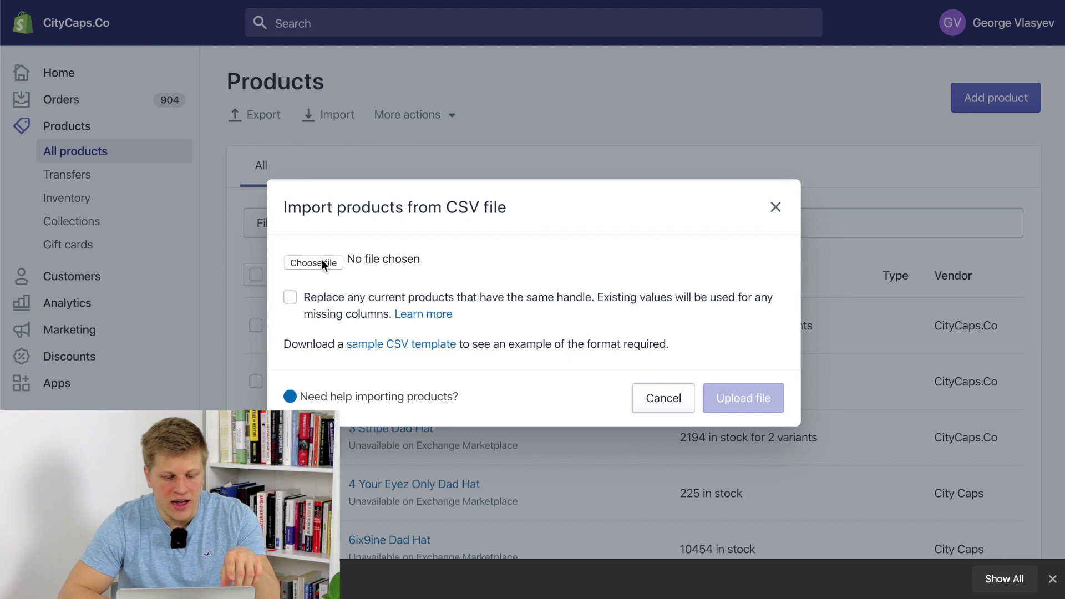
pyautogui.click(195, 168)
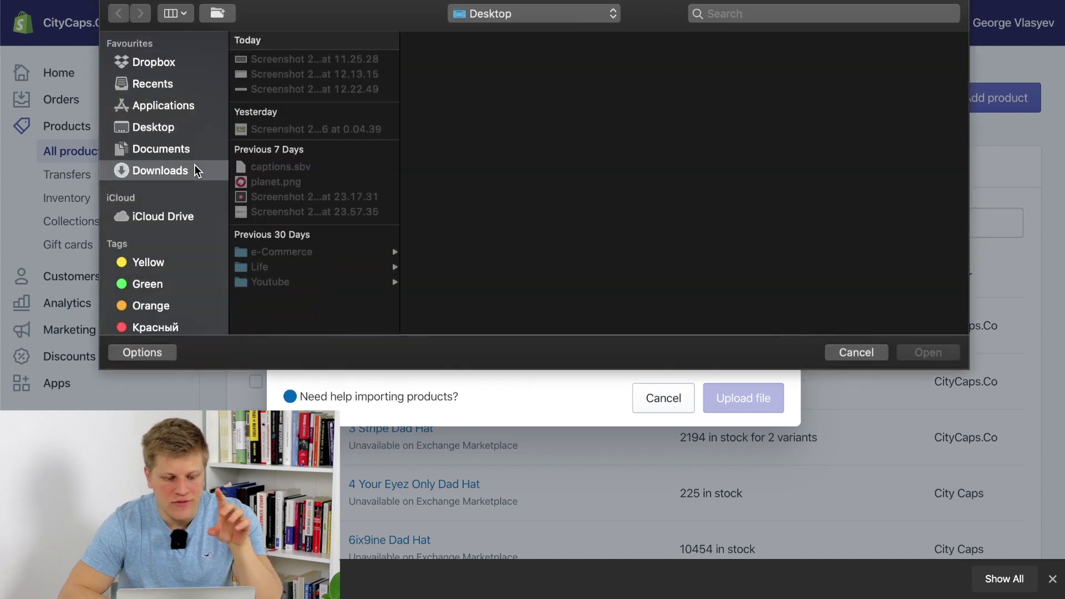
pyautogui.click(310, 119)
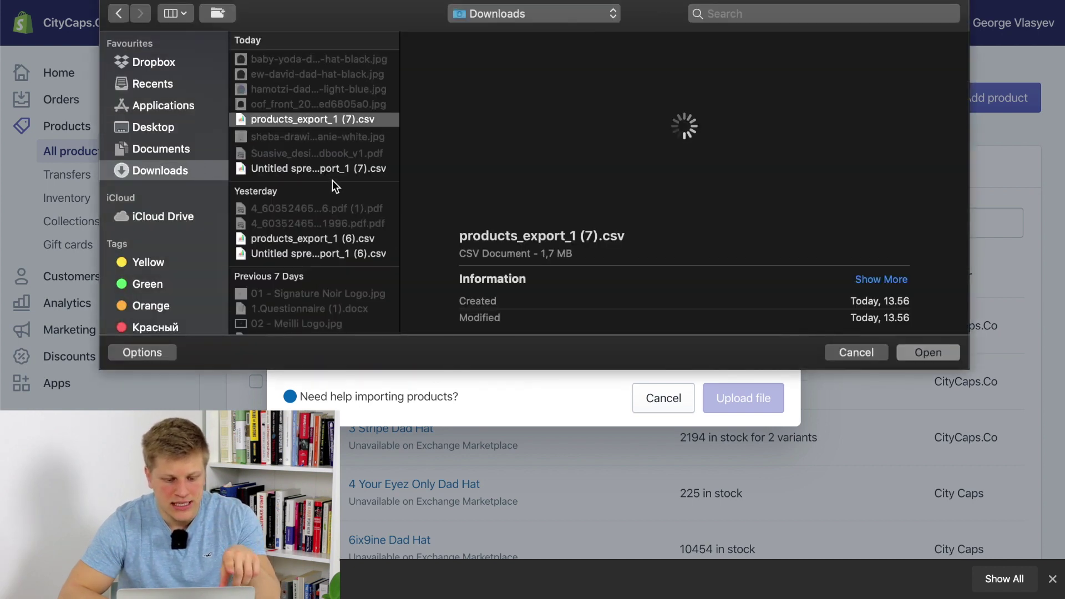
pyautogui.click(314, 168)
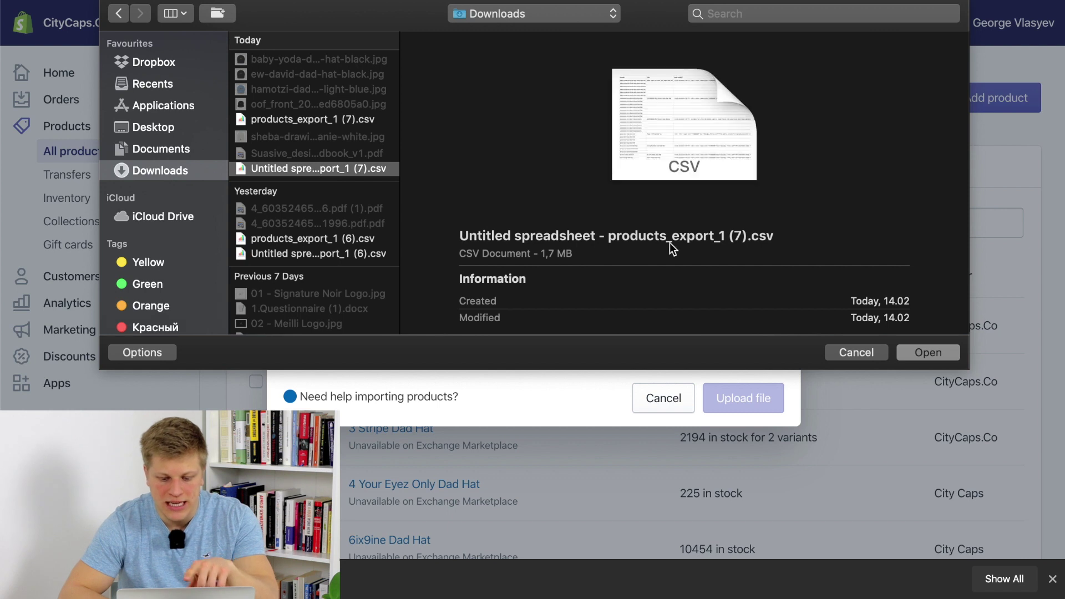
pyautogui.click(925, 349)
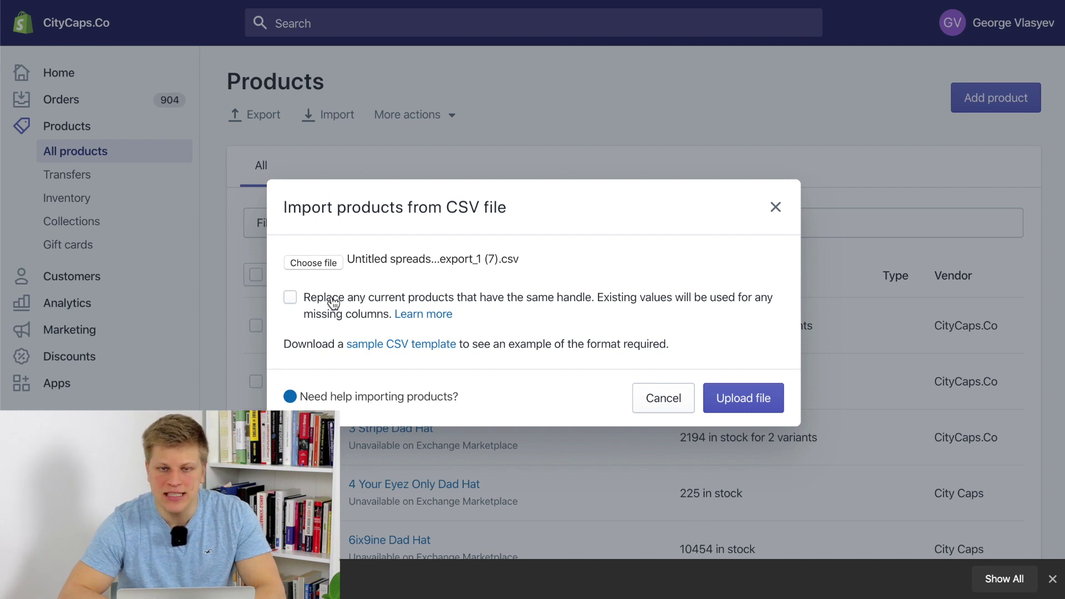
# Upload the CSV with replacement of products sharing the same handle enabled, check the import preview, and close it without importing
pyautogui.click(333, 302)
pyautogui.click(744, 402)
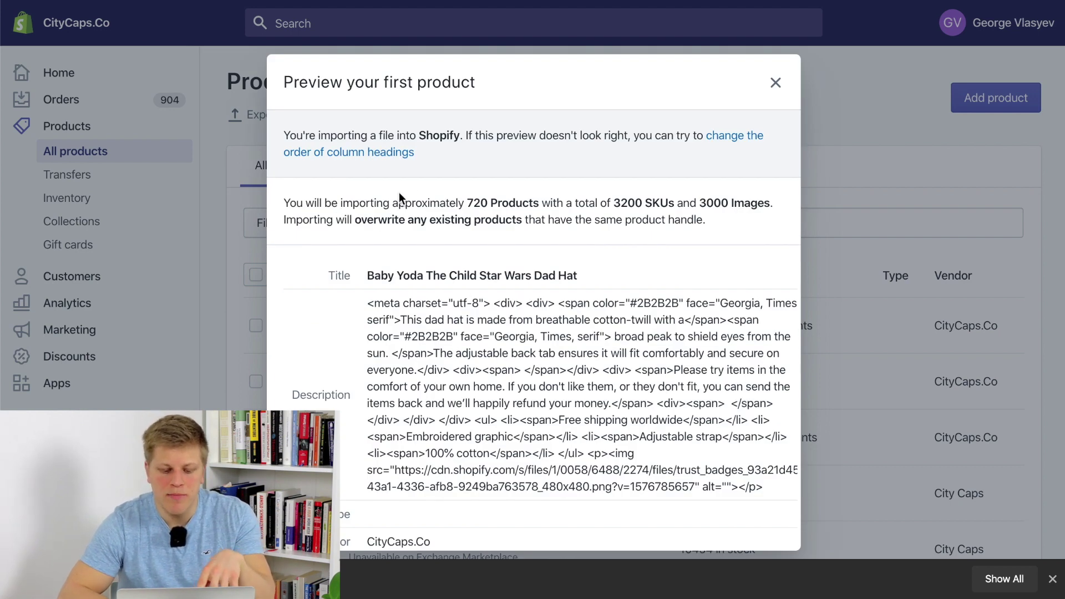
pyautogui.moveTo(468, 203); pyautogui.dragTo(536, 204)
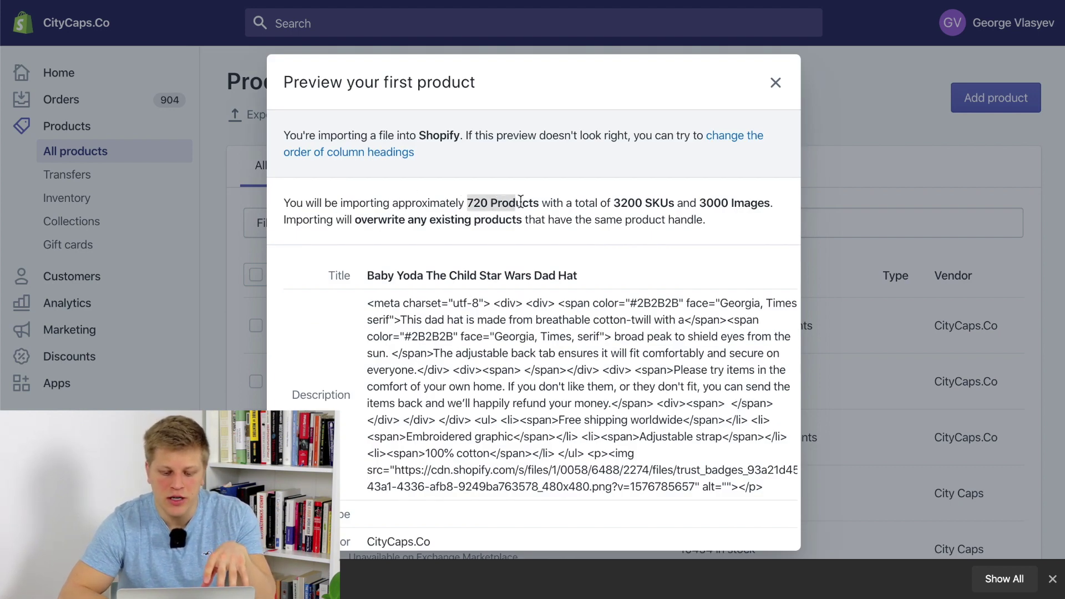
pyautogui.click(776, 81)
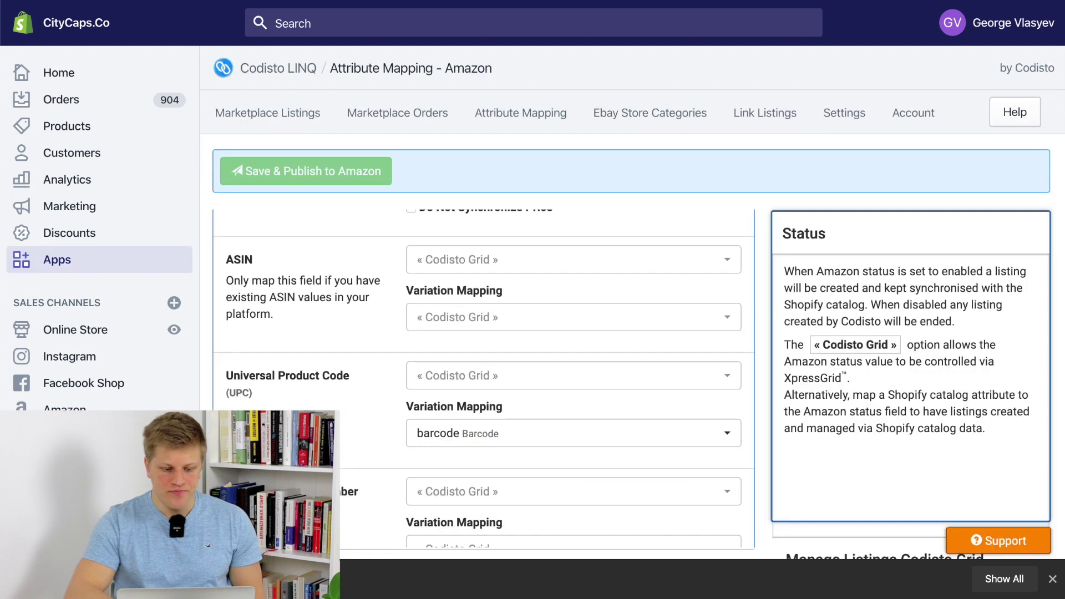
# Open Codisto LINQ's Amazon marketplace listings, select all products, and set their offer status to Enabled
pyautogui.scroll(-1, 400, 344)
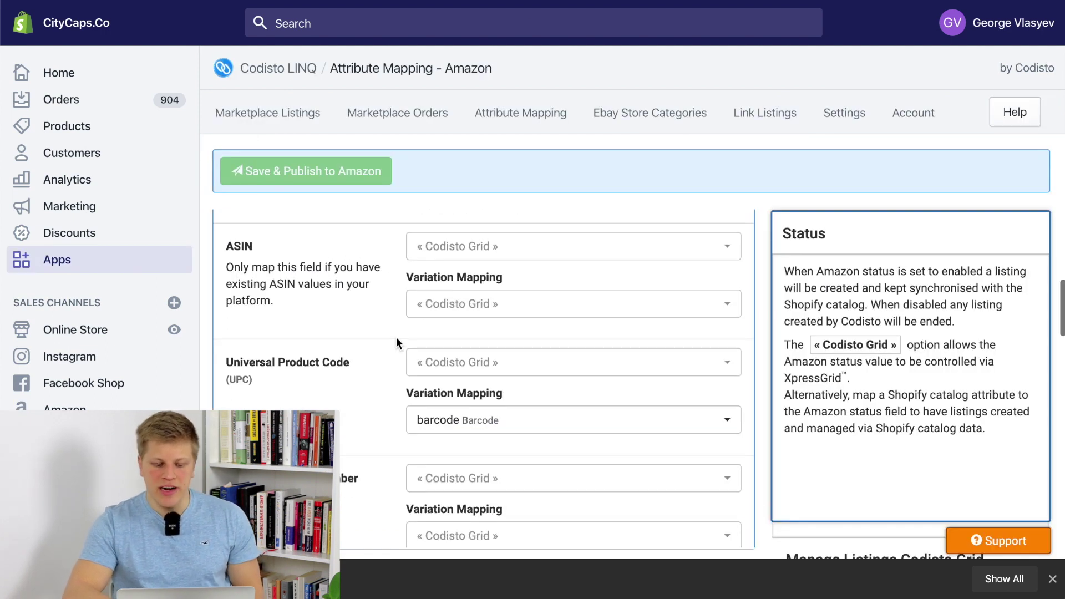
pyautogui.click(274, 124)
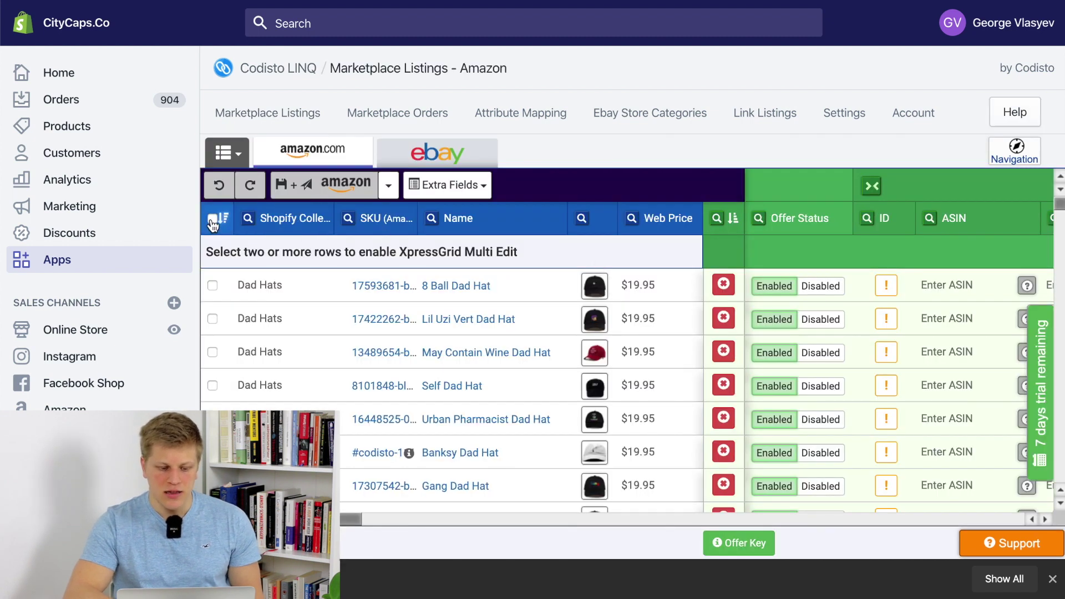
pyautogui.click(212, 219)
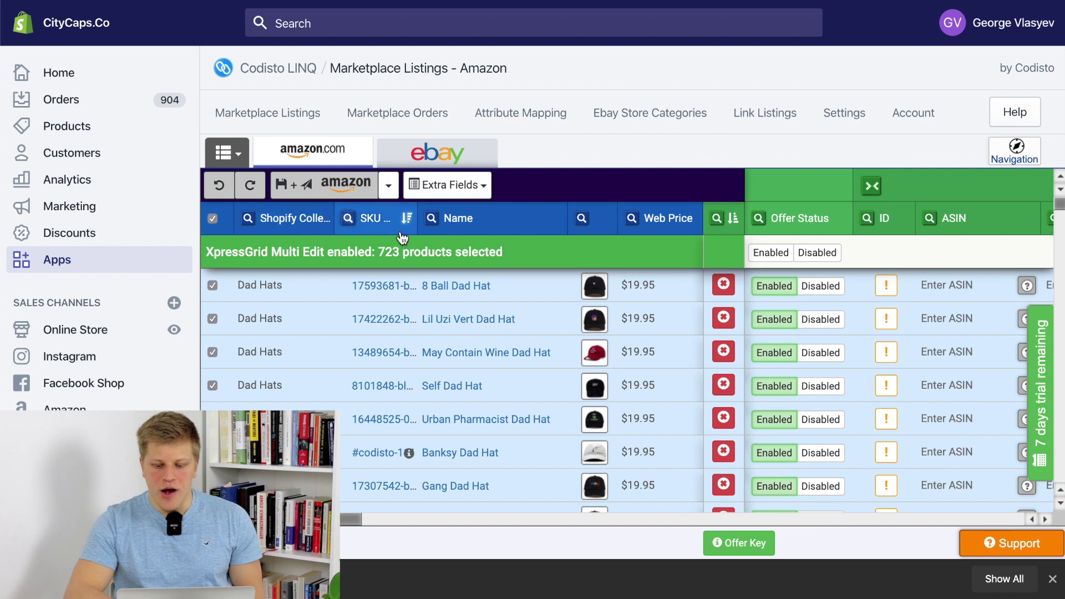
pyautogui.click(778, 253)
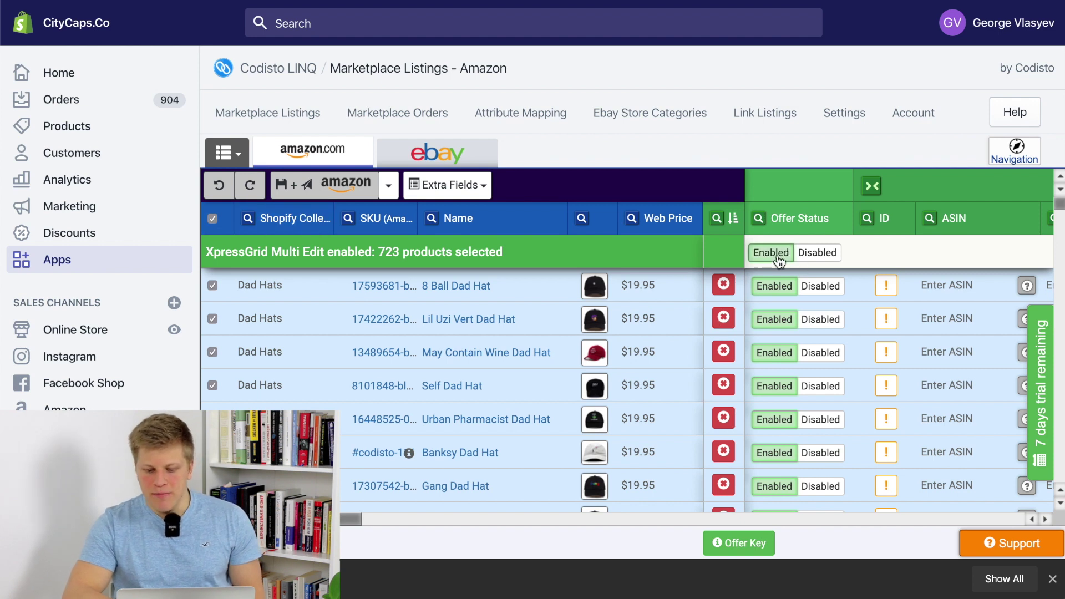
pyautogui.click(876, 252)
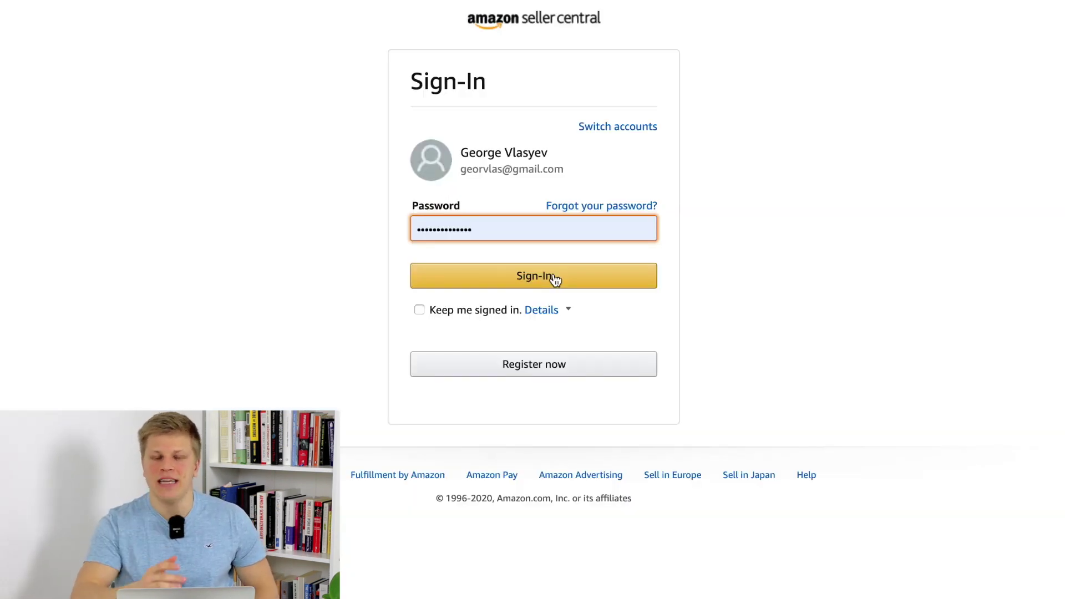
# Sign in to Amazon Seller Central without adding a mobile number and look over the sales and orders dashboard
pyautogui.click(554, 279)
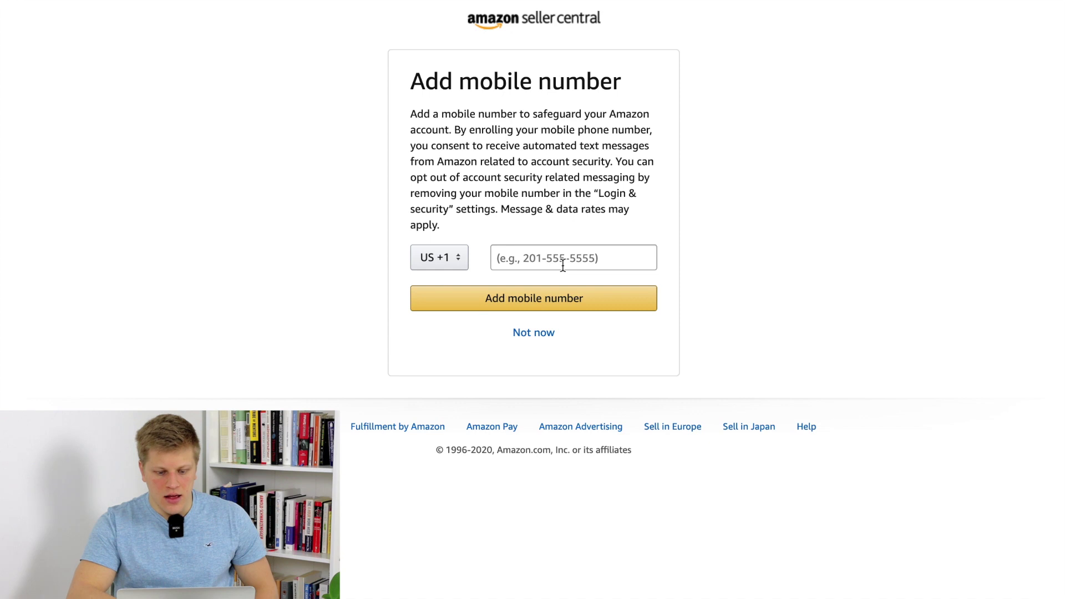
pyautogui.click(534, 333)
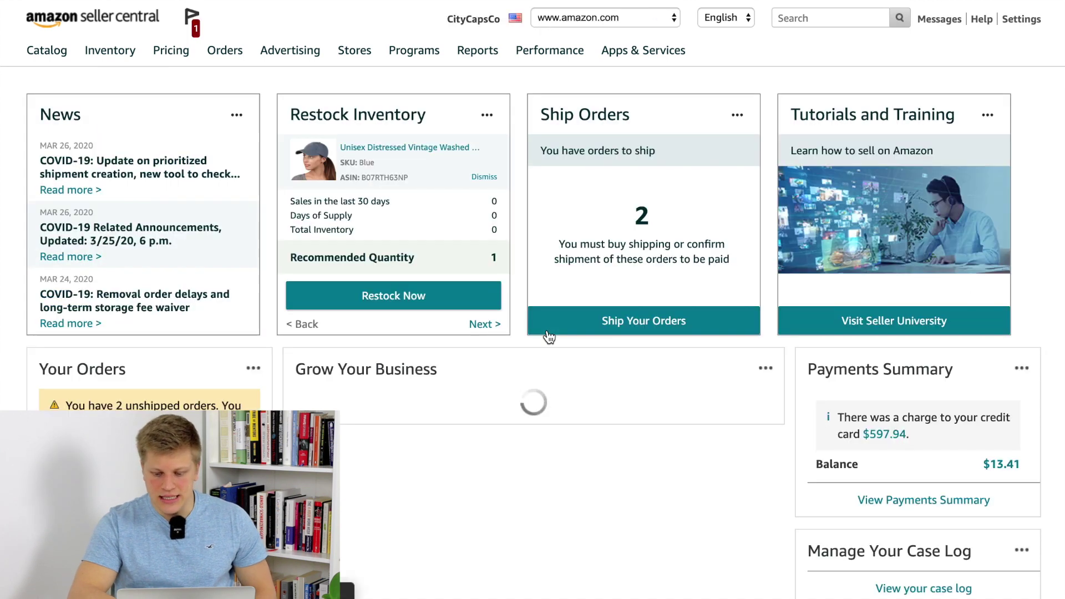
pyautogui.scroll(-1, 549, 337)
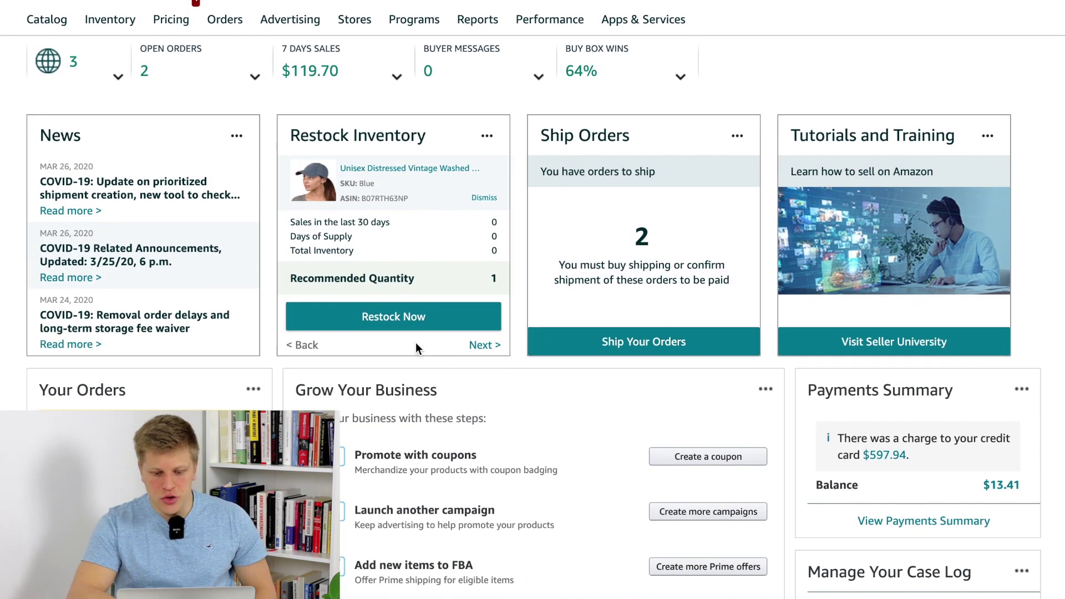
pyautogui.scroll(-1, 416, 341)
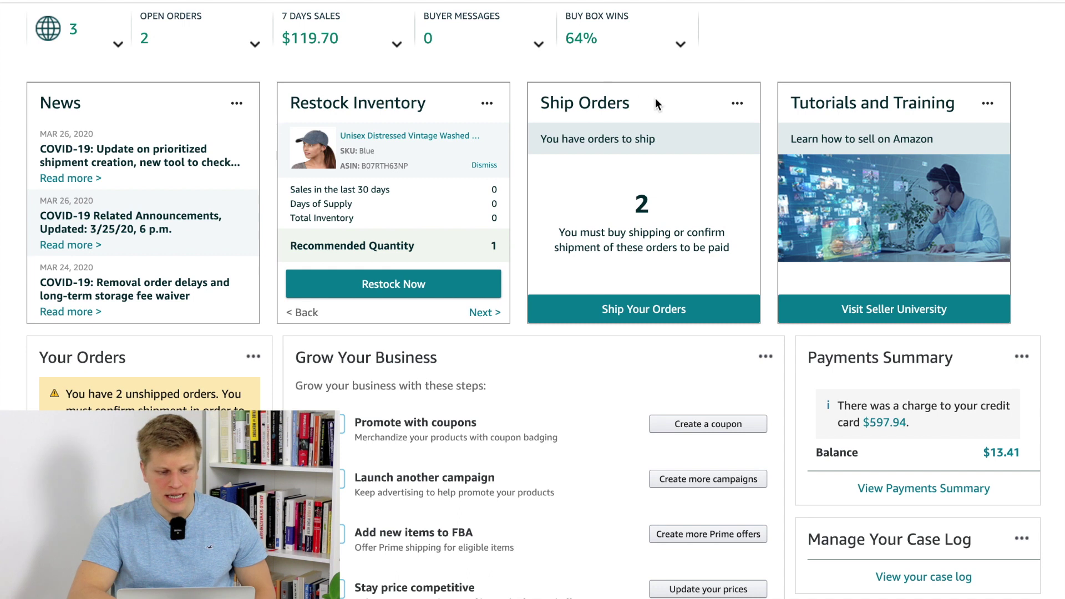
pyautogui.scroll(1, 318, 118)
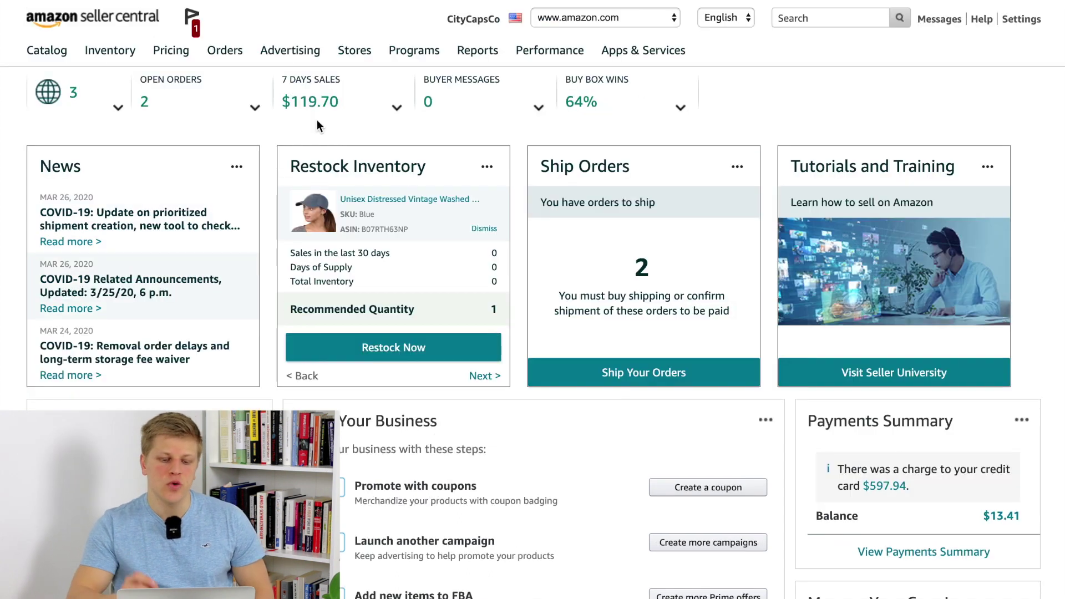
# Open Manage Orders and review the unshipped and shipped Amazon orders
pyautogui.moveTo(225, 50)
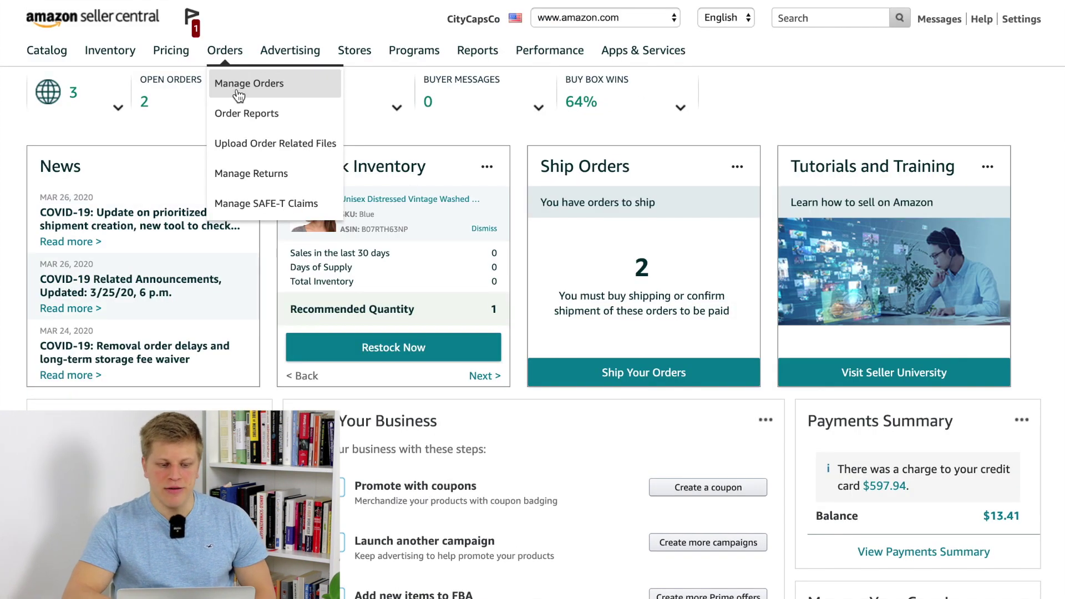
pyautogui.click(237, 95)
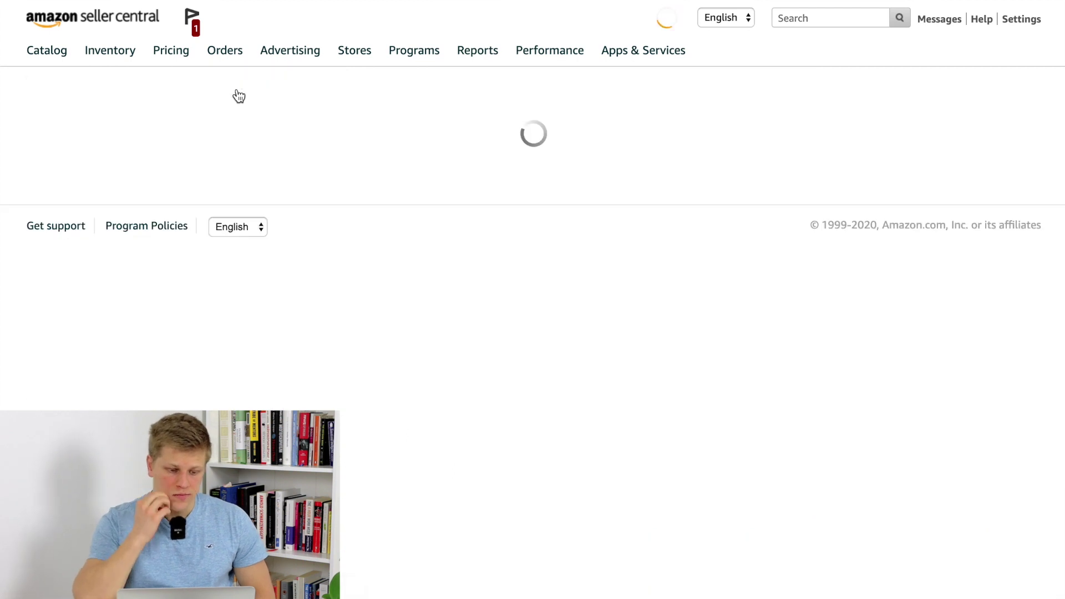
pyautogui.scroll(-2, 347, 233)
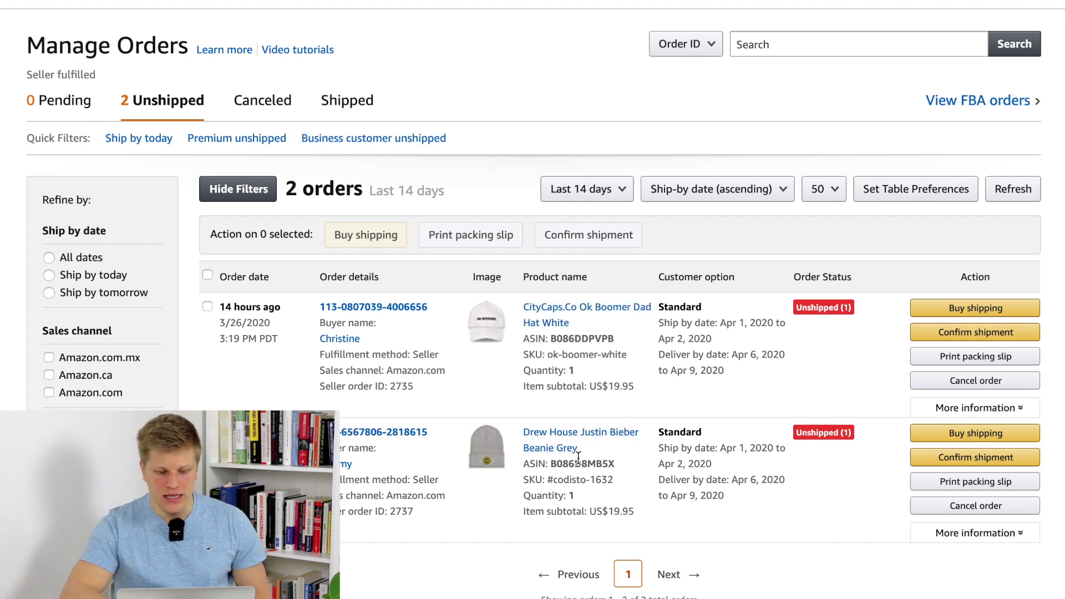
pyautogui.click(337, 100)
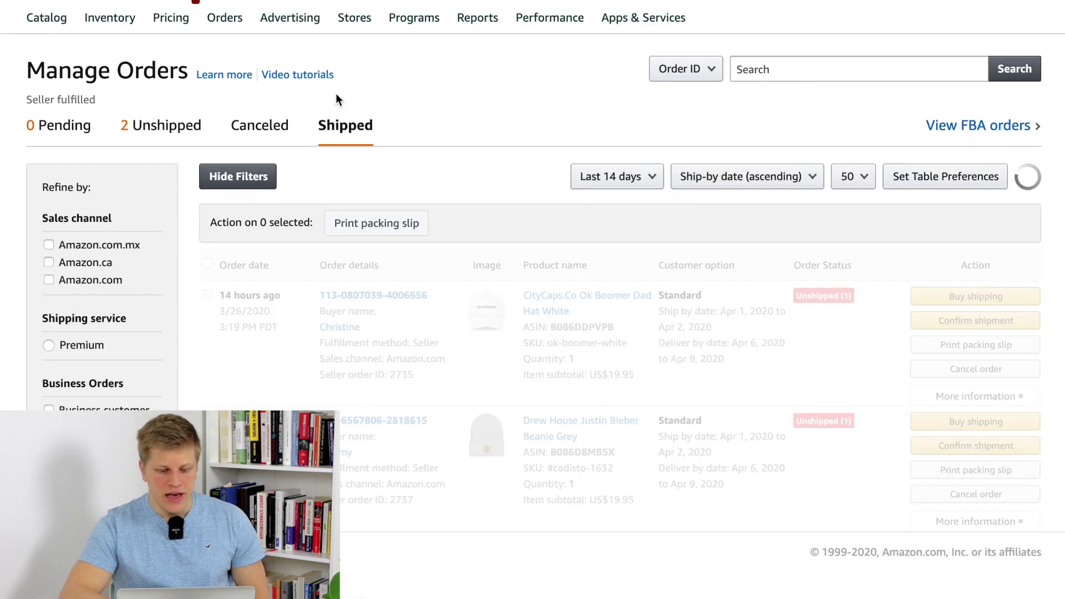
pyautogui.scroll(-3, 337, 98)
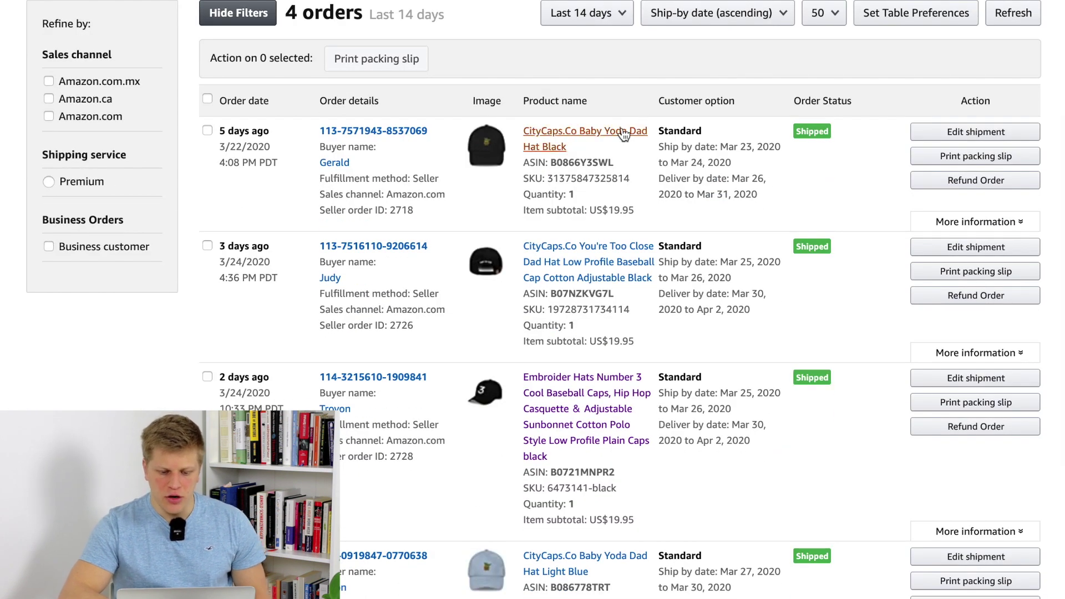
pyautogui.scroll(-2, 720, 380)
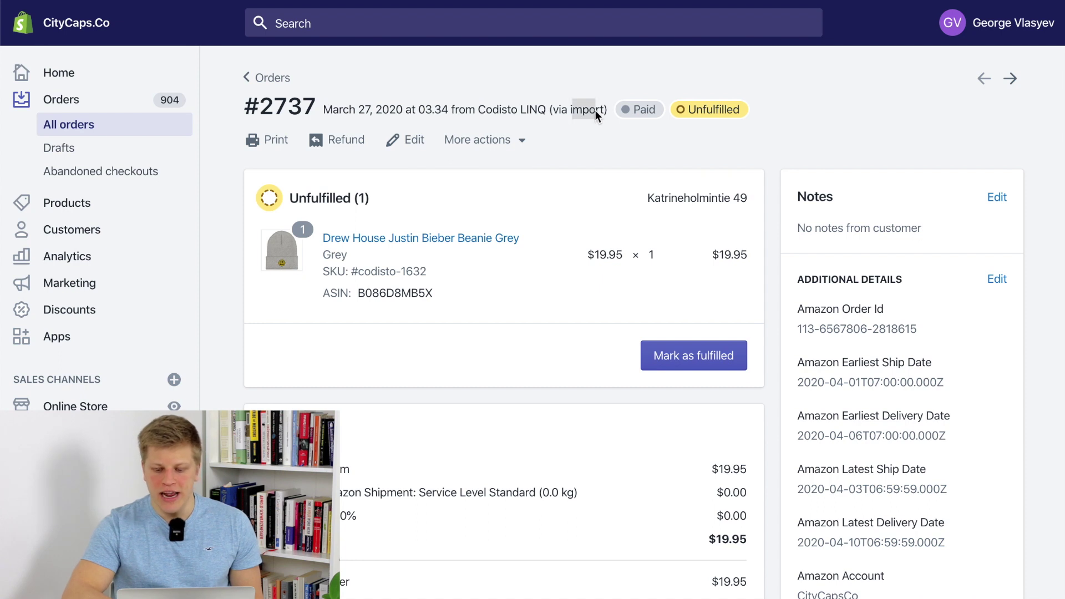
# Switch to Shopify and examine the additional Amazon details of the Drew House Justin Bieber Beanie Grey order from Codisto LINQ
pyautogui.scroll(-1, 797, 269)
pyautogui.moveTo(797, 270); pyautogui.dragTo(891, 270)
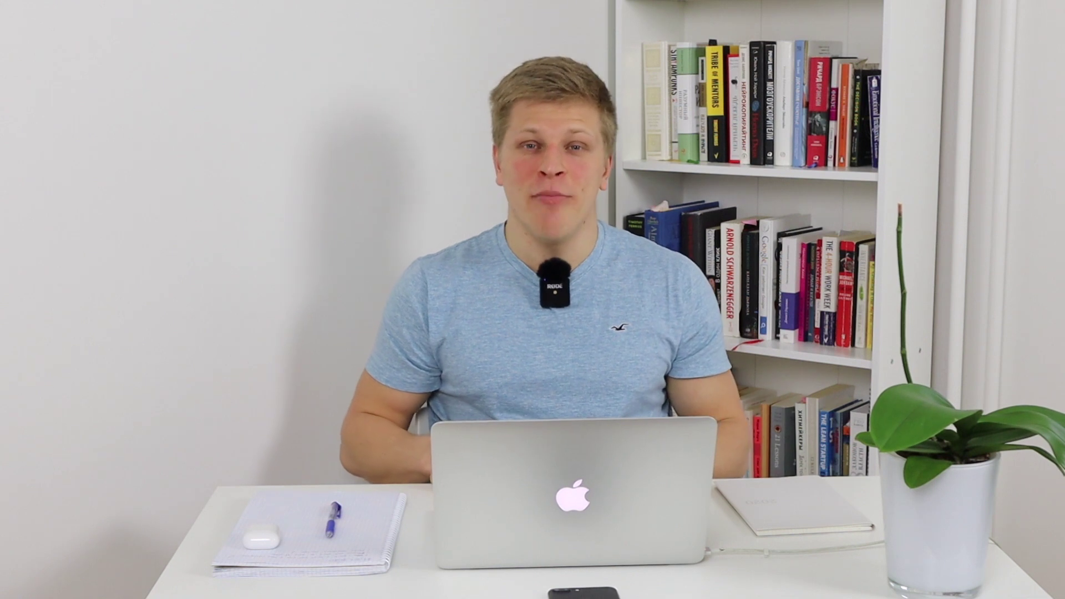